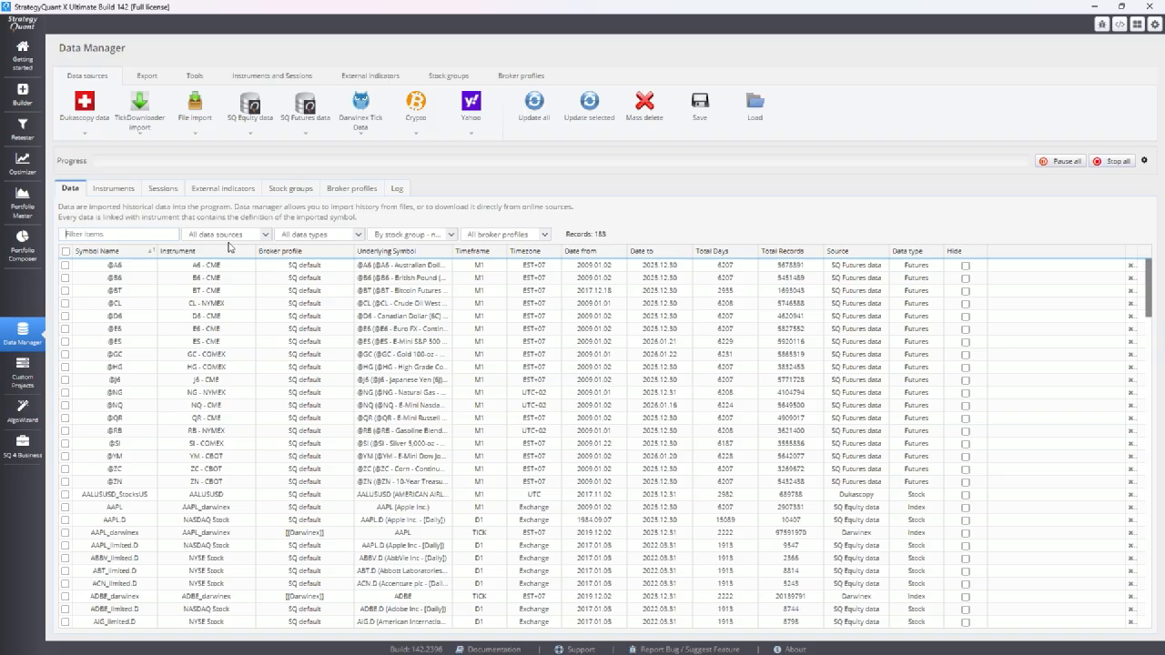
# Filter the data list by "eurus" and set up EURUSD M1 data from Dukascopy with the [[Darwinex]] broker profile, accepting the disclaimer
pyautogui.write('eurus')
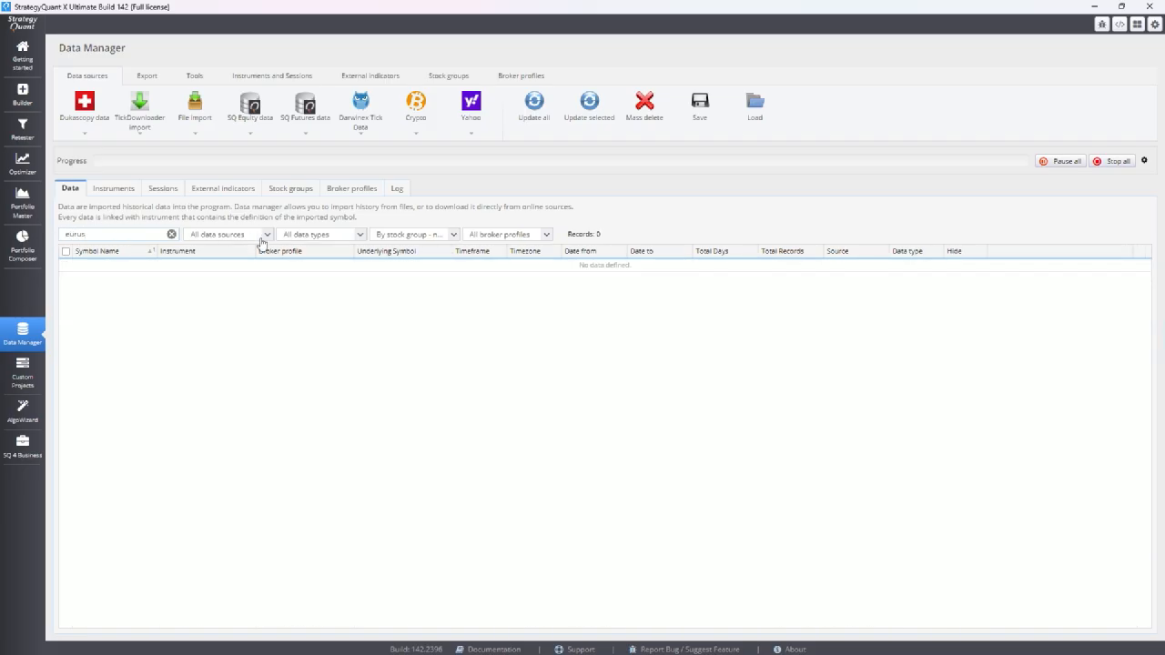
pyautogui.click(81, 135)
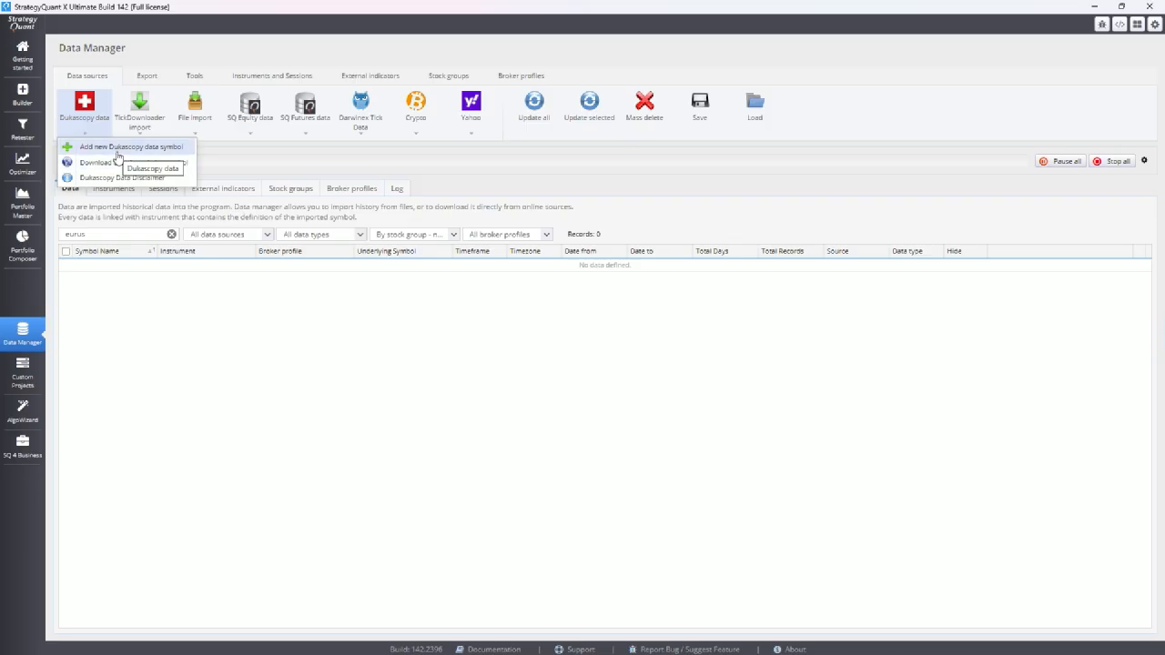
pyautogui.click(120, 153)
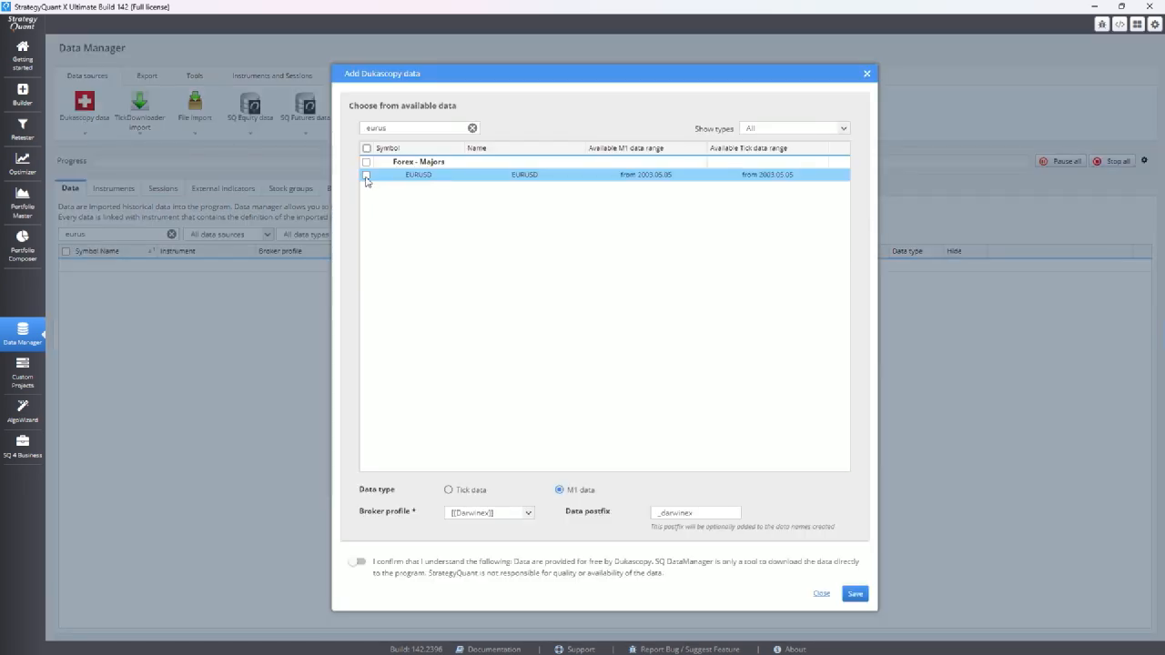
pyautogui.click(365, 175)
pyautogui.click(471, 521)
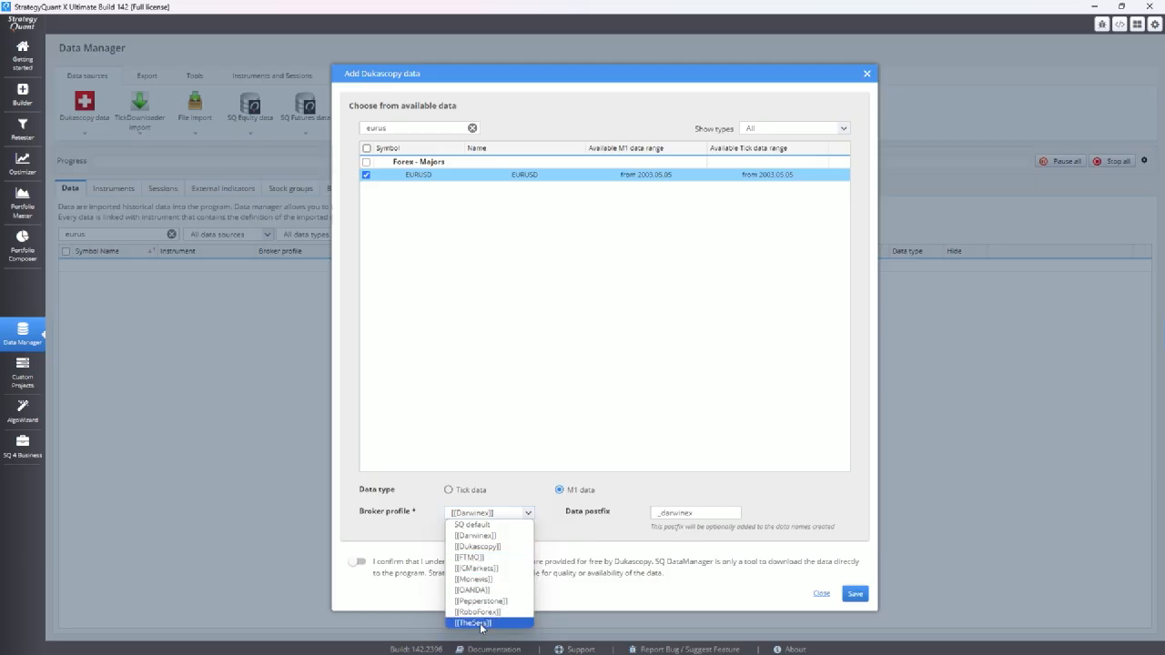
pyautogui.click(494, 536)
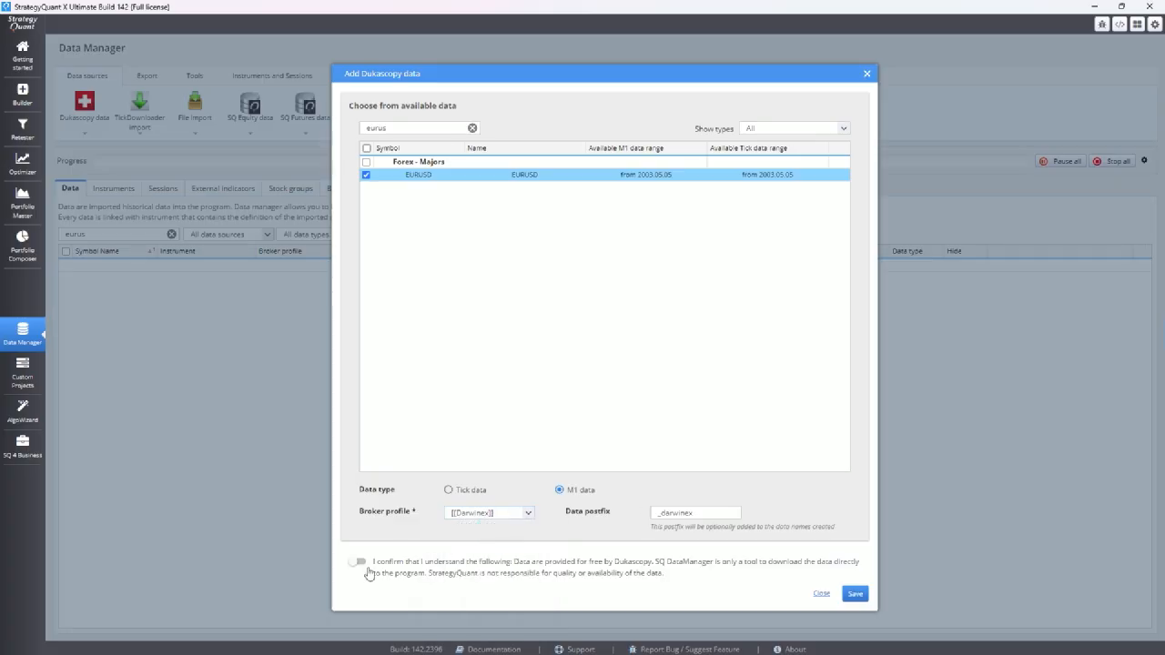
pyautogui.click(356, 562)
pyautogui.click(855, 594)
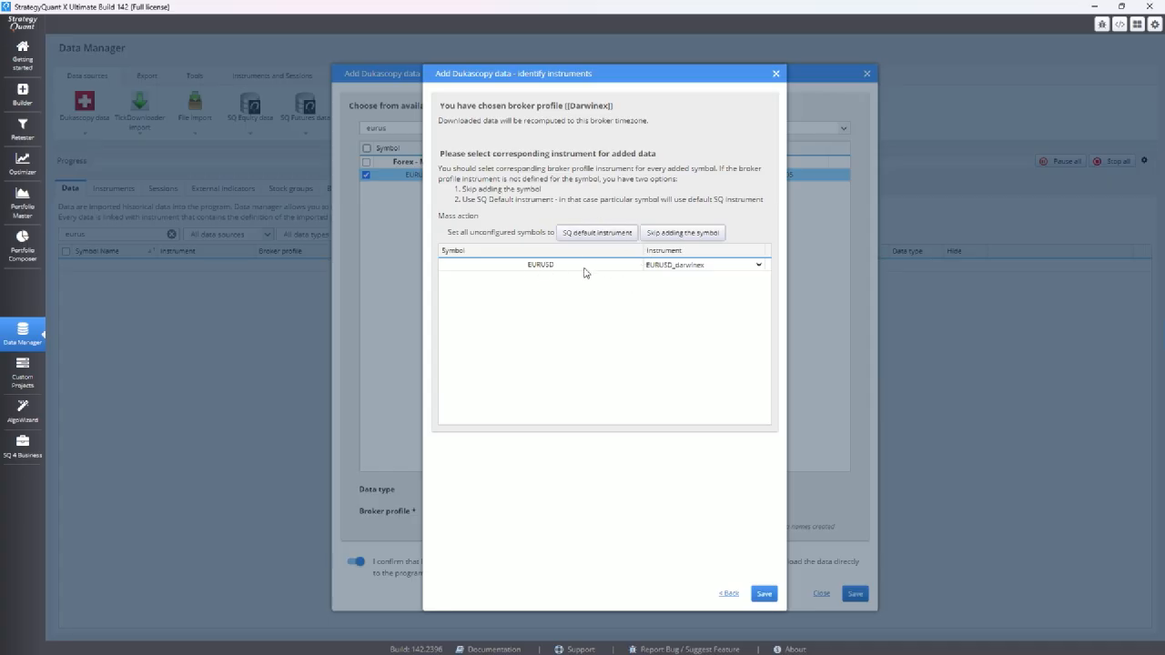
# Assign the EURUSD_darwinex instrument to the EURUSD symbol and save the new data symbol
pyautogui.click(659, 268)
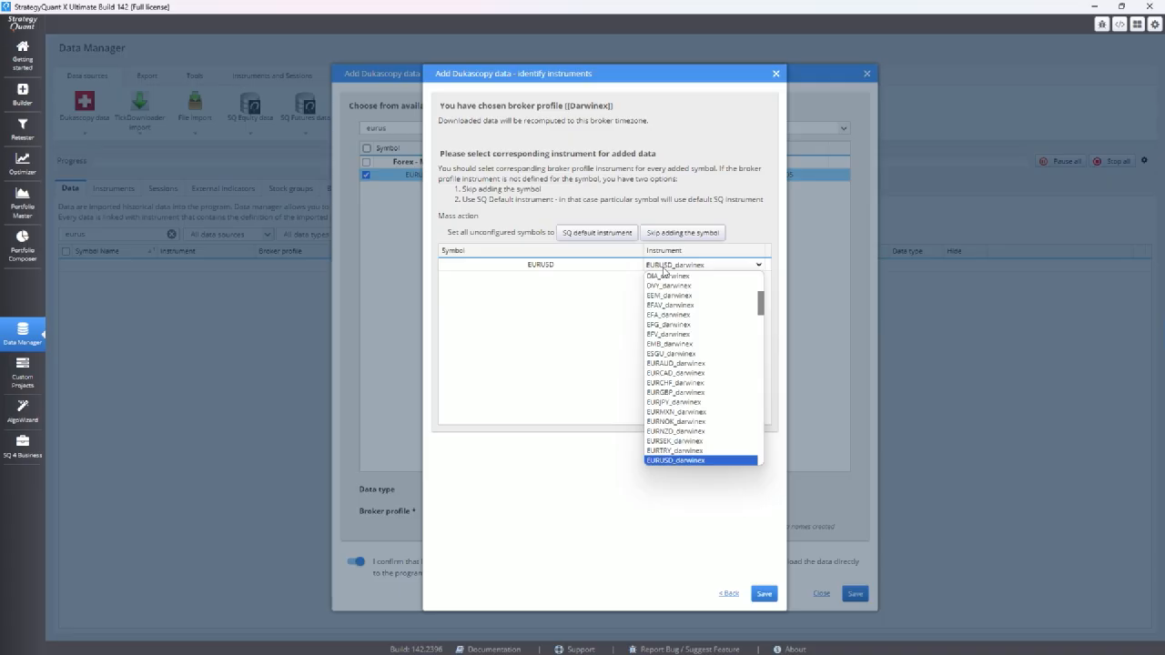
pyautogui.click(660, 461)
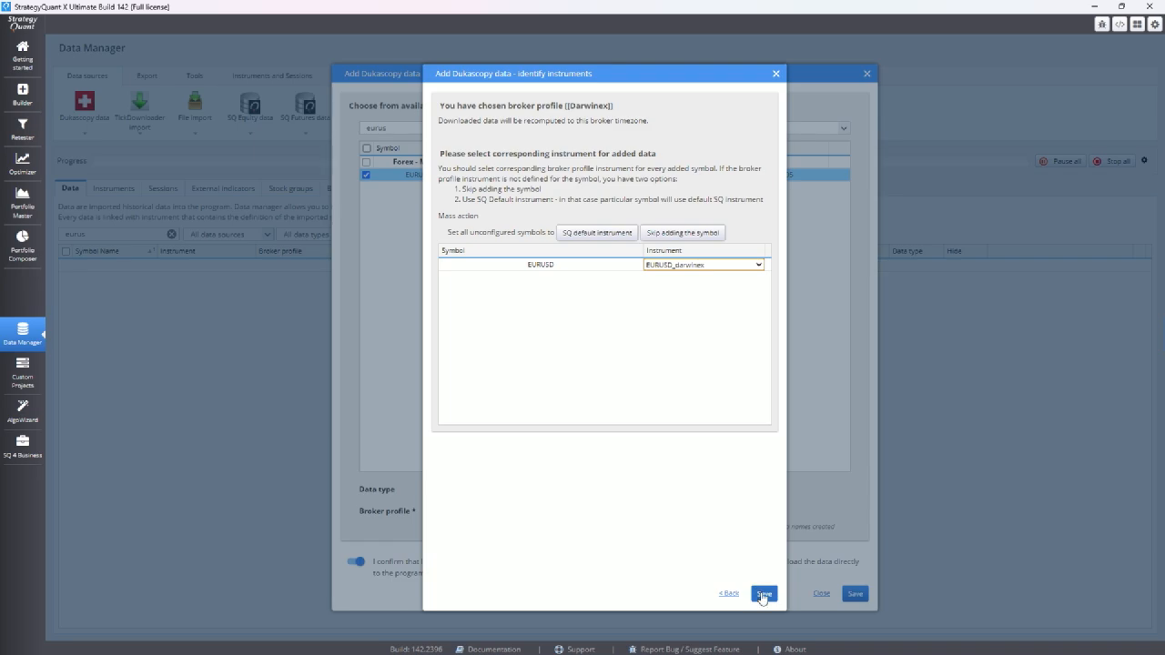
pyautogui.click(763, 593)
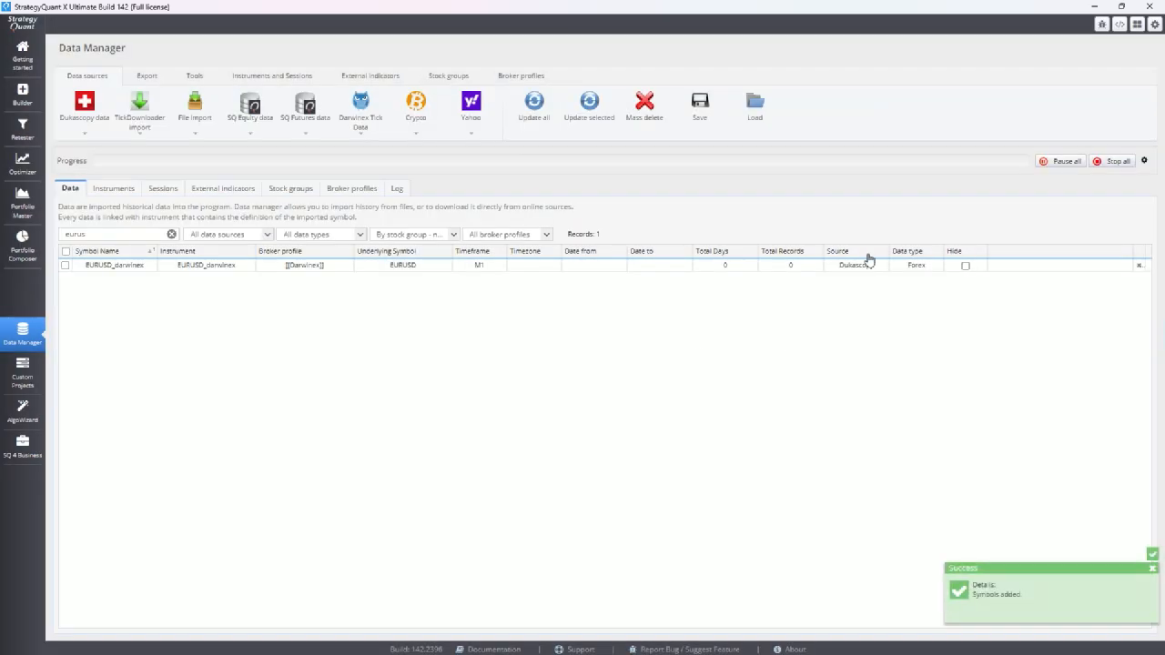
# Start the Dukascopy data download for only the EURUSD_darwinex symbol
pyautogui.click(65, 266)
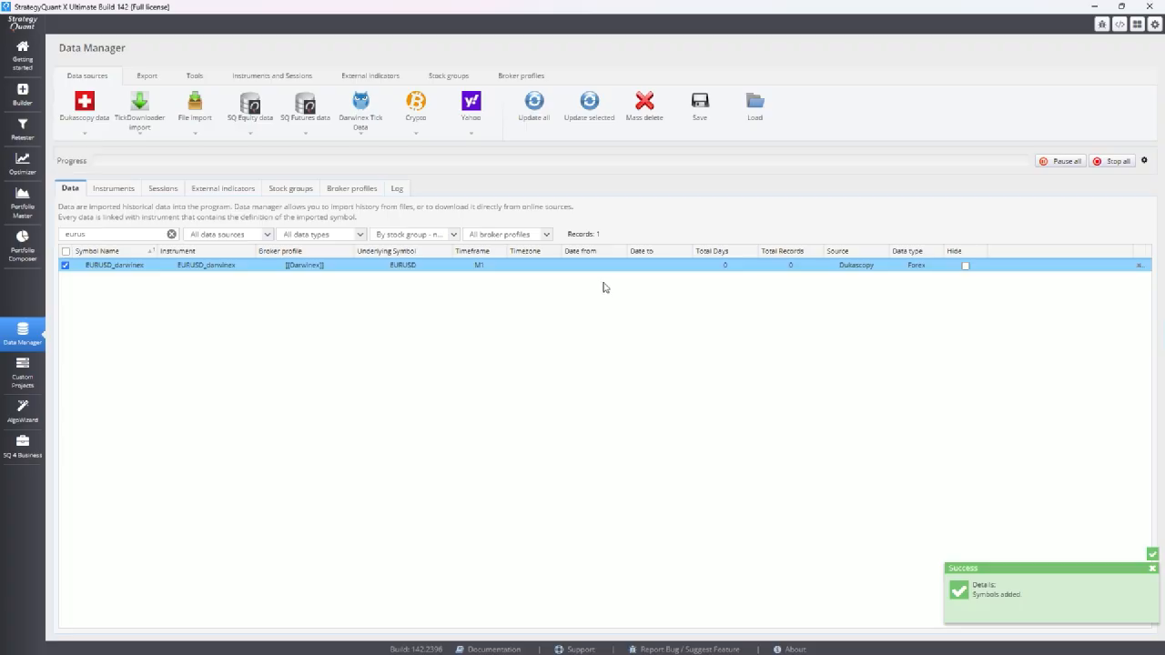
pyautogui.click(597, 121)
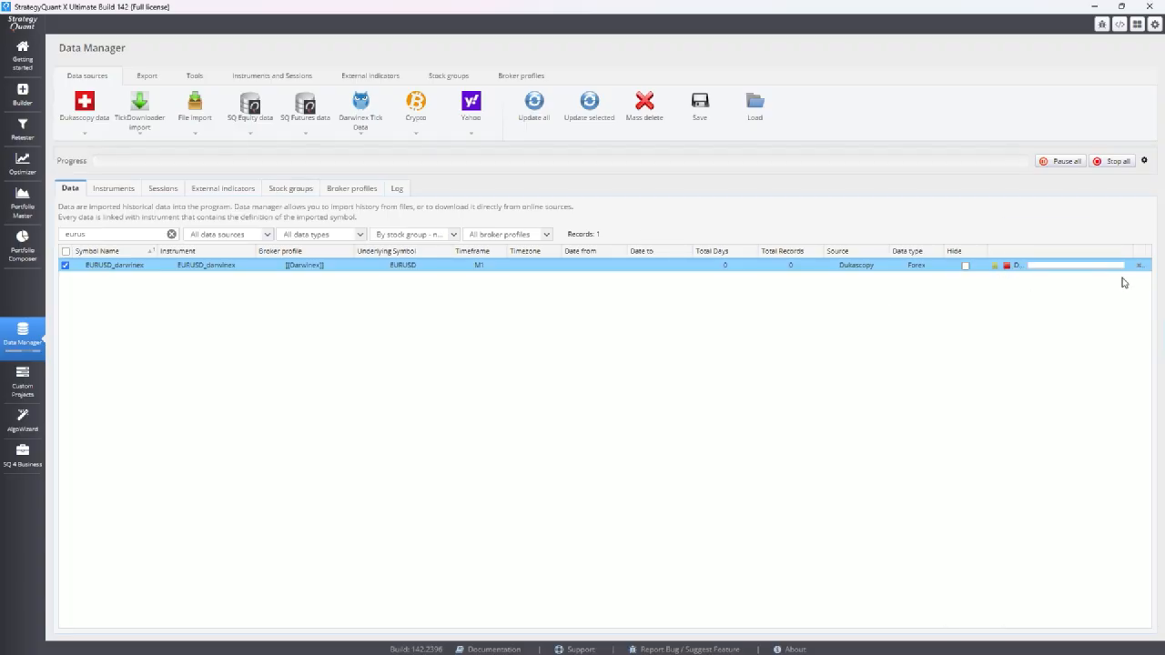
pyautogui.moveTo(1028, 265)
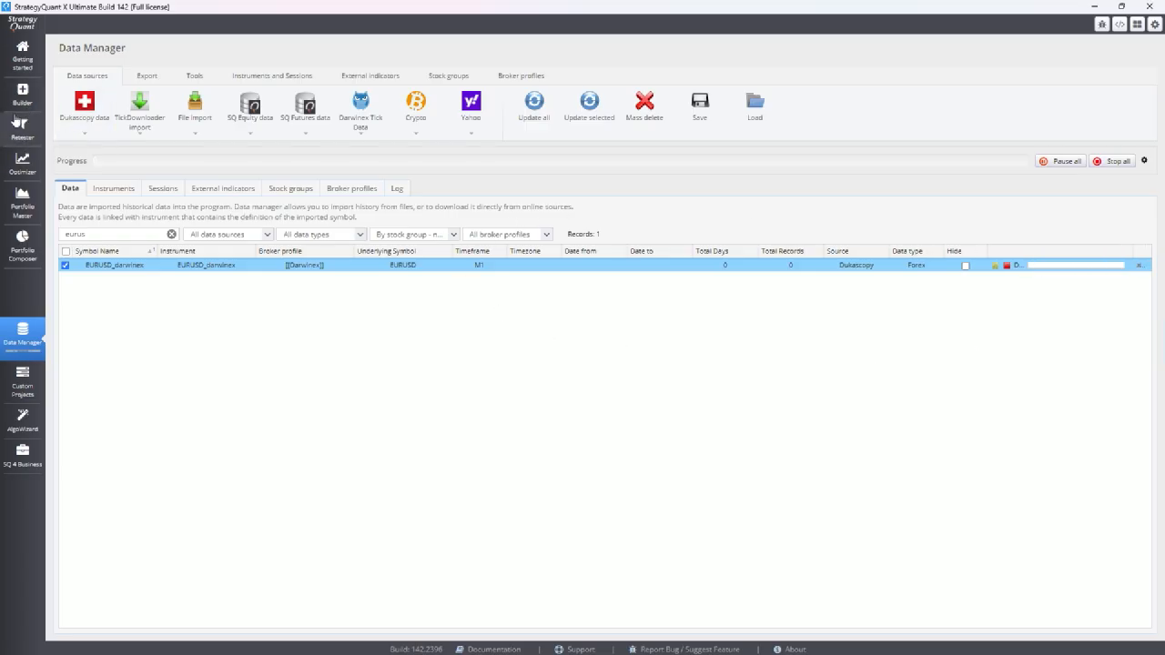
# Search the main chart symbols in the Builder's data settings for "eurus" and check the EURUSD download in the Data Manager
pyautogui.click(22, 95)
pyautogui.click(383, 54)
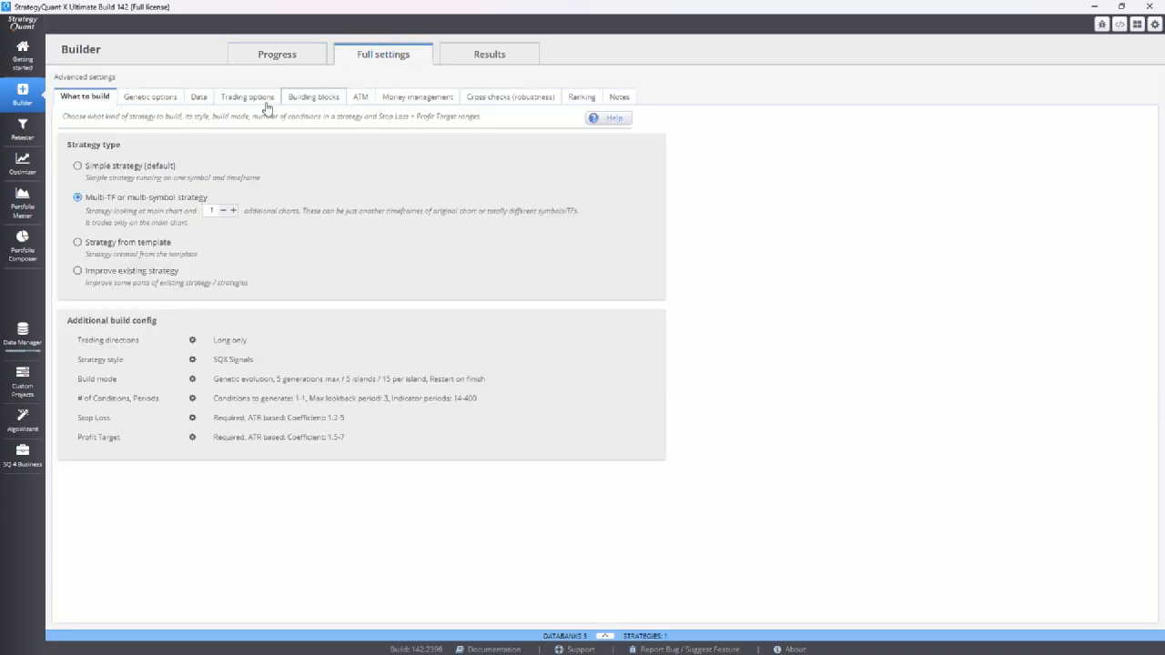
pyautogui.click(196, 97)
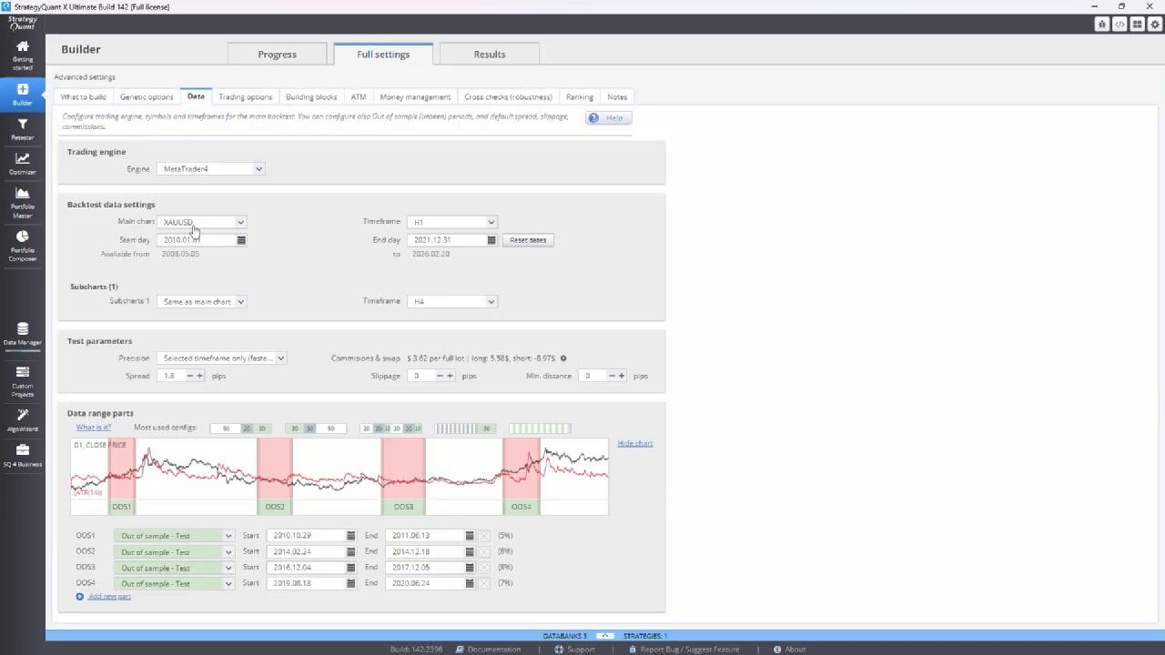
pyautogui.click(193, 226)
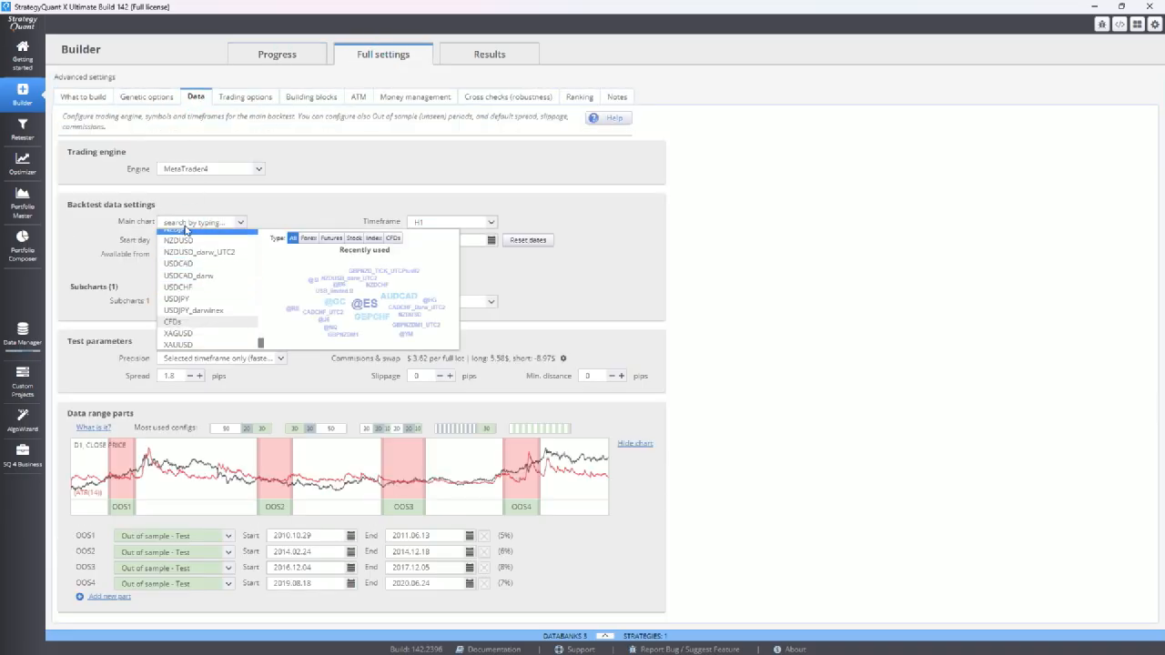
pyautogui.write('euro')
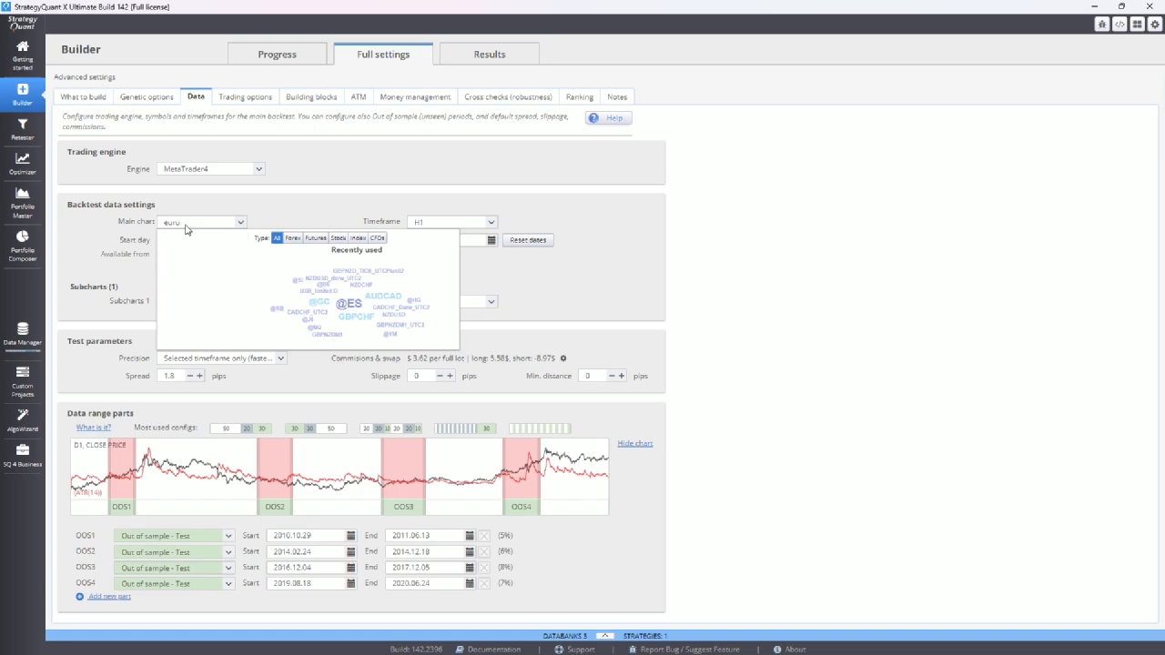
pyautogui.write('s')
pyautogui.click(23, 333)
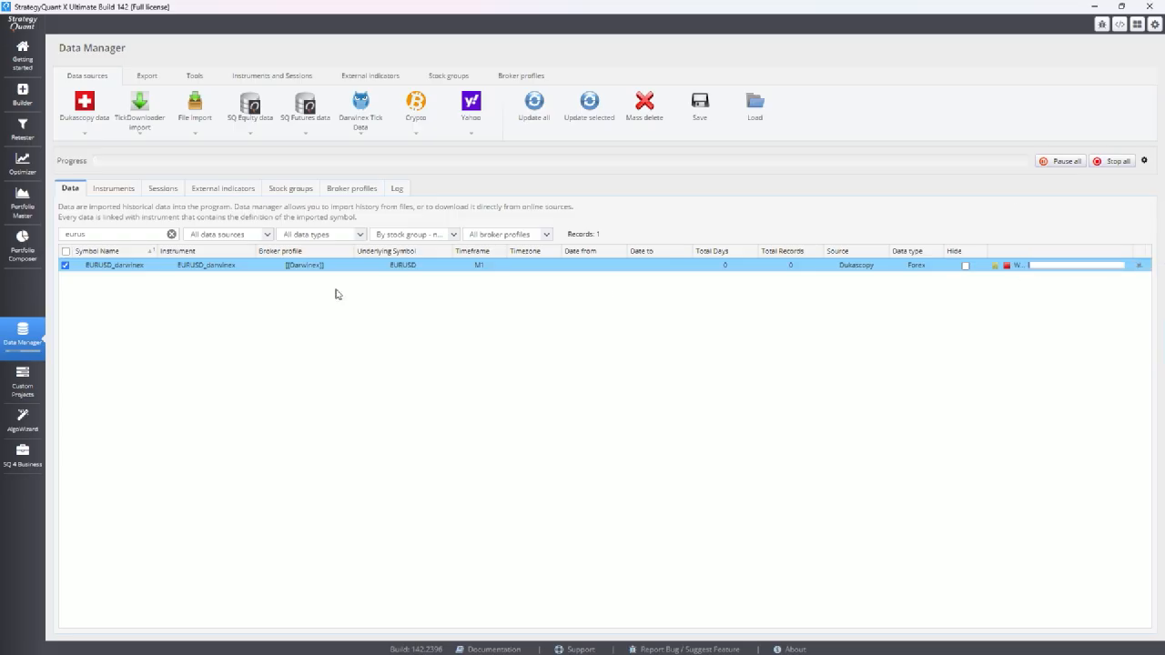
pyautogui.click(32, 100)
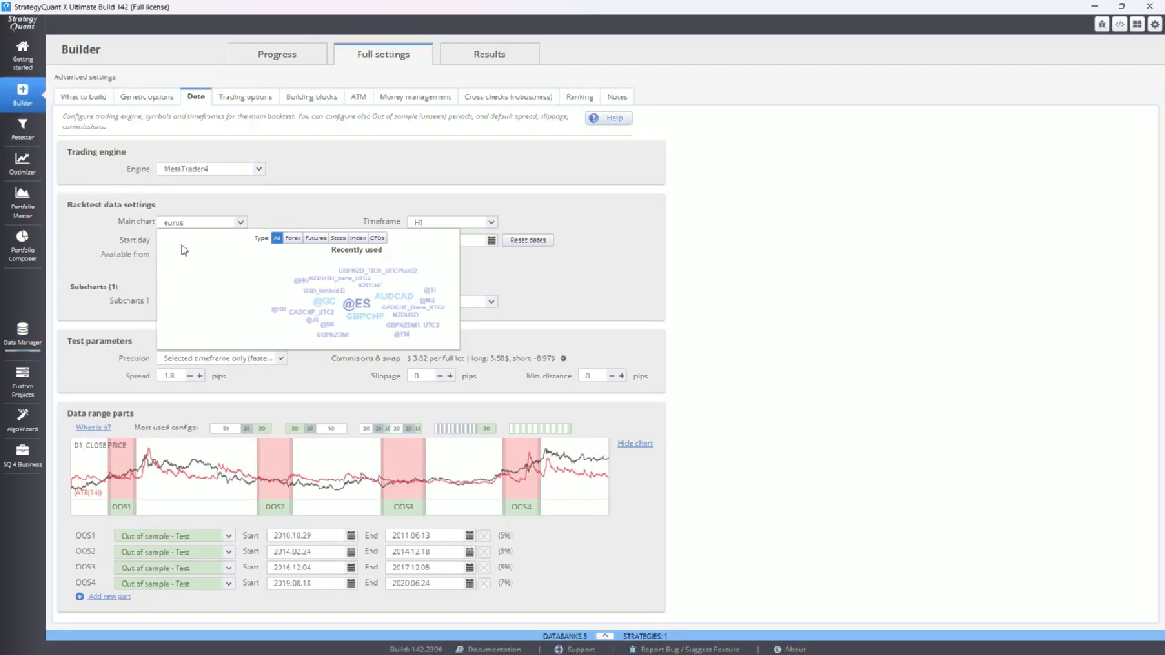
pyautogui.click(193, 223)
pyautogui.click(191, 223)
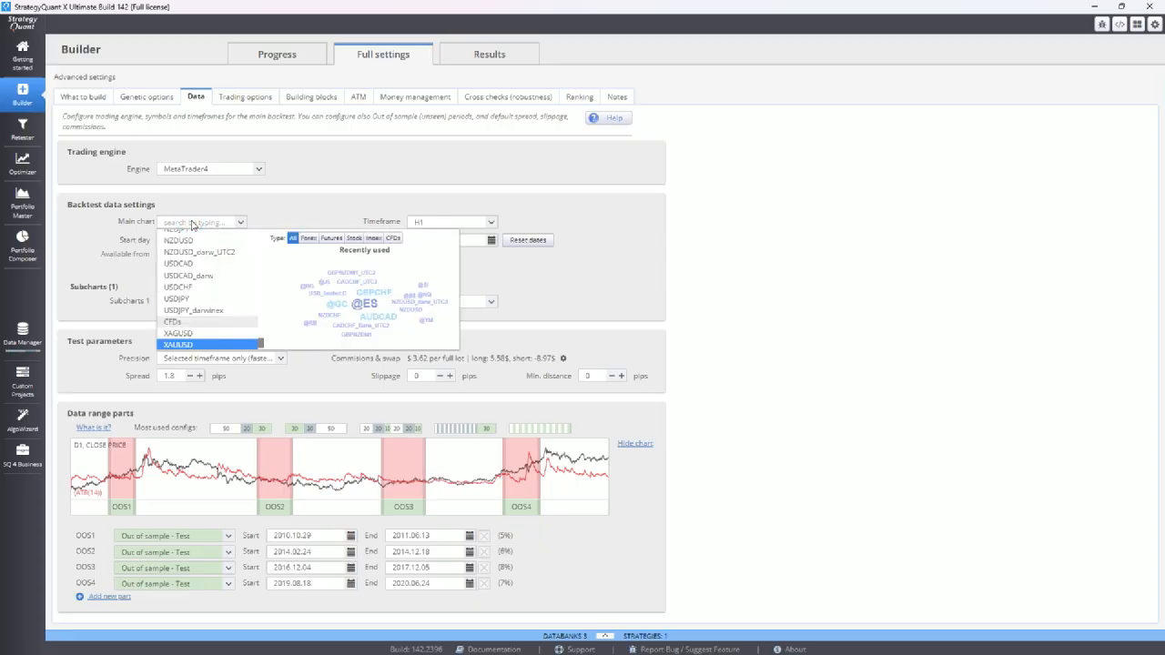
pyautogui.click(332, 238)
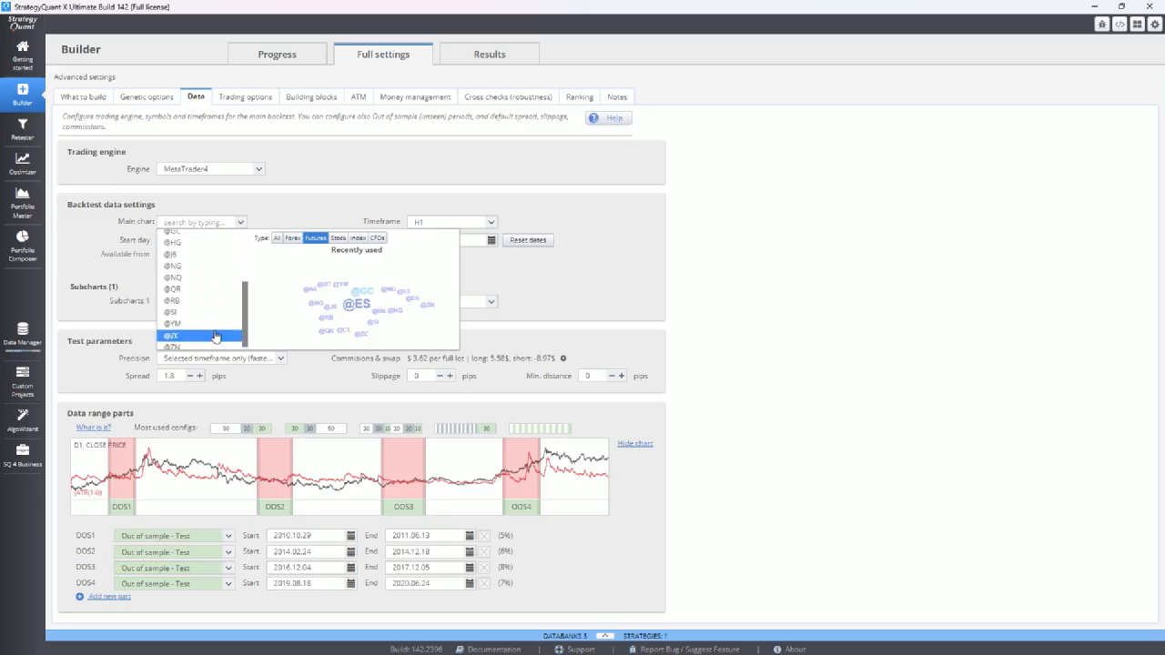
pyautogui.scroll(-1, 214, 335)
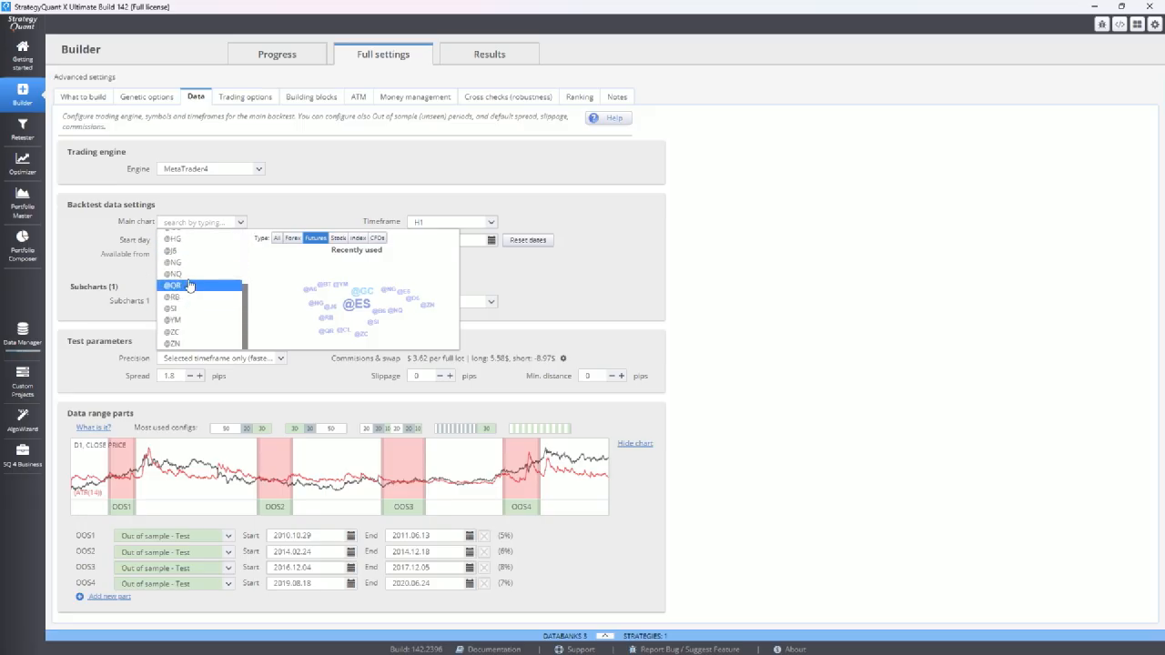
pyautogui.click(188, 273)
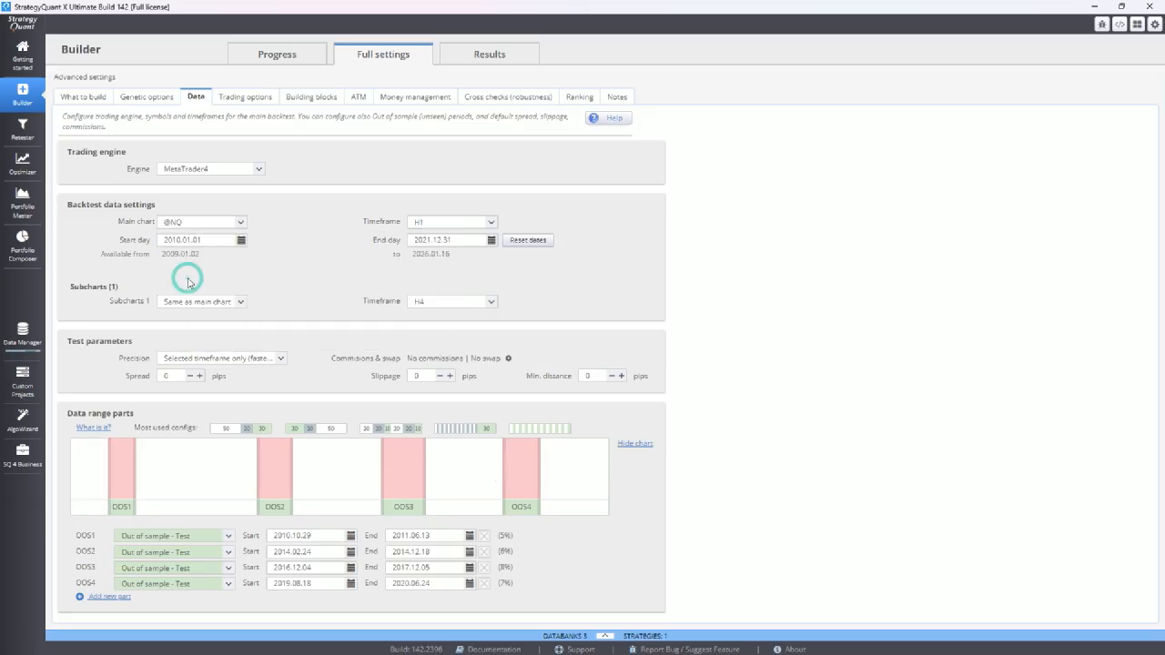
pyautogui.click(210, 172)
pyautogui.click(223, 204)
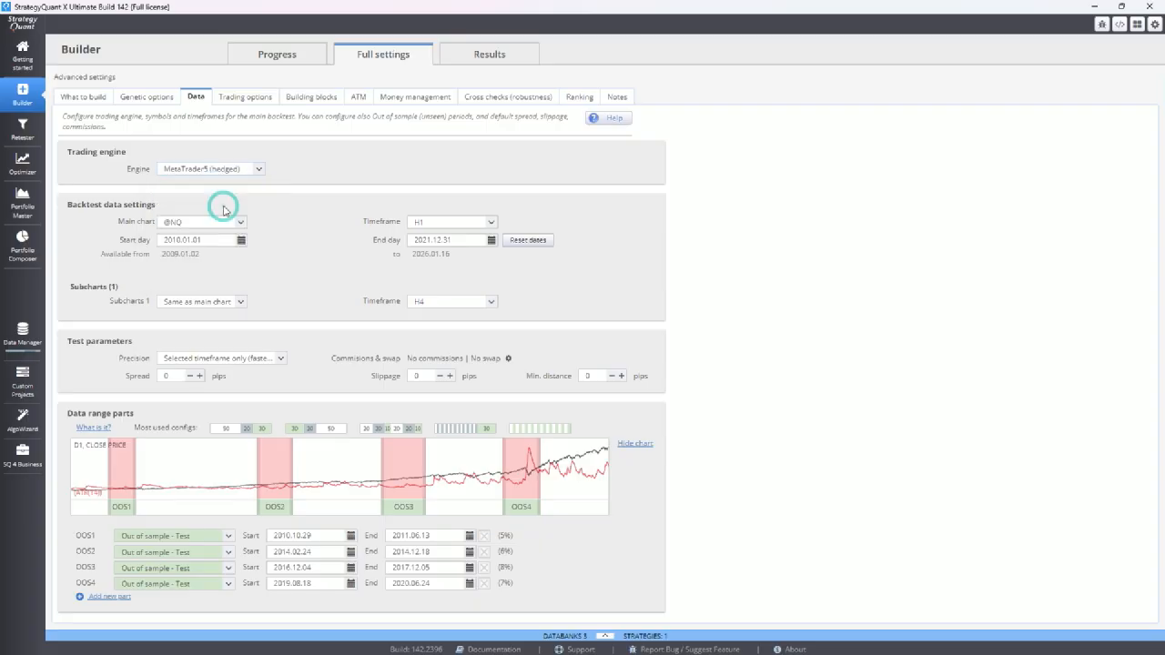
pyautogui.click(24, 333)
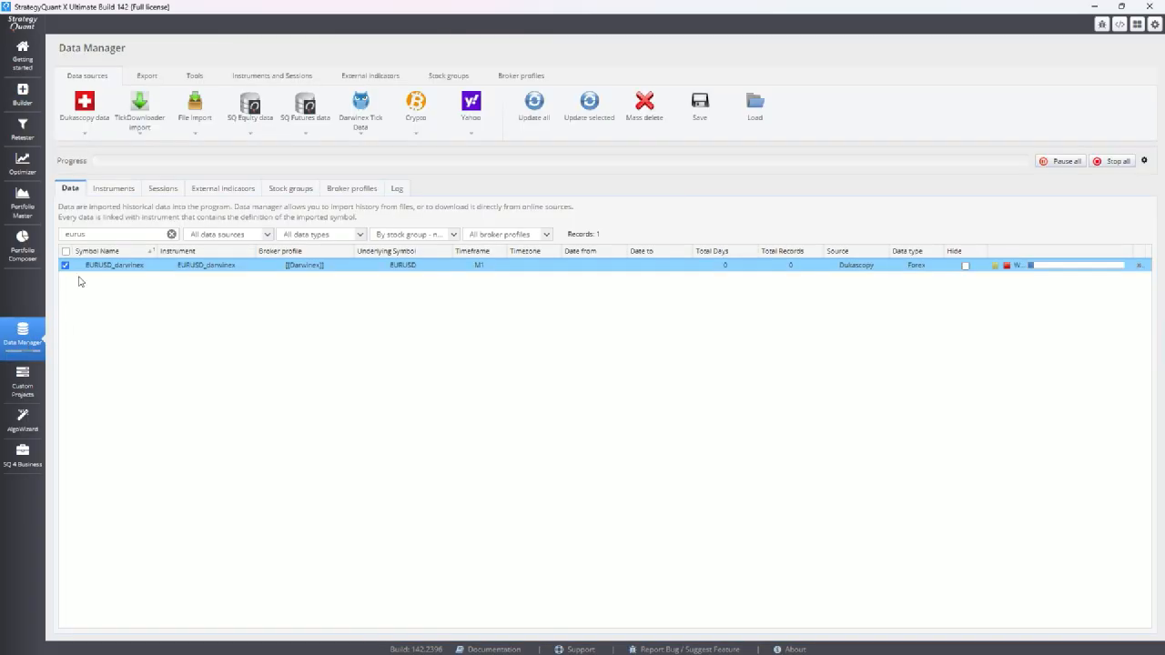
pyautogui.doubleClick(136, 236)
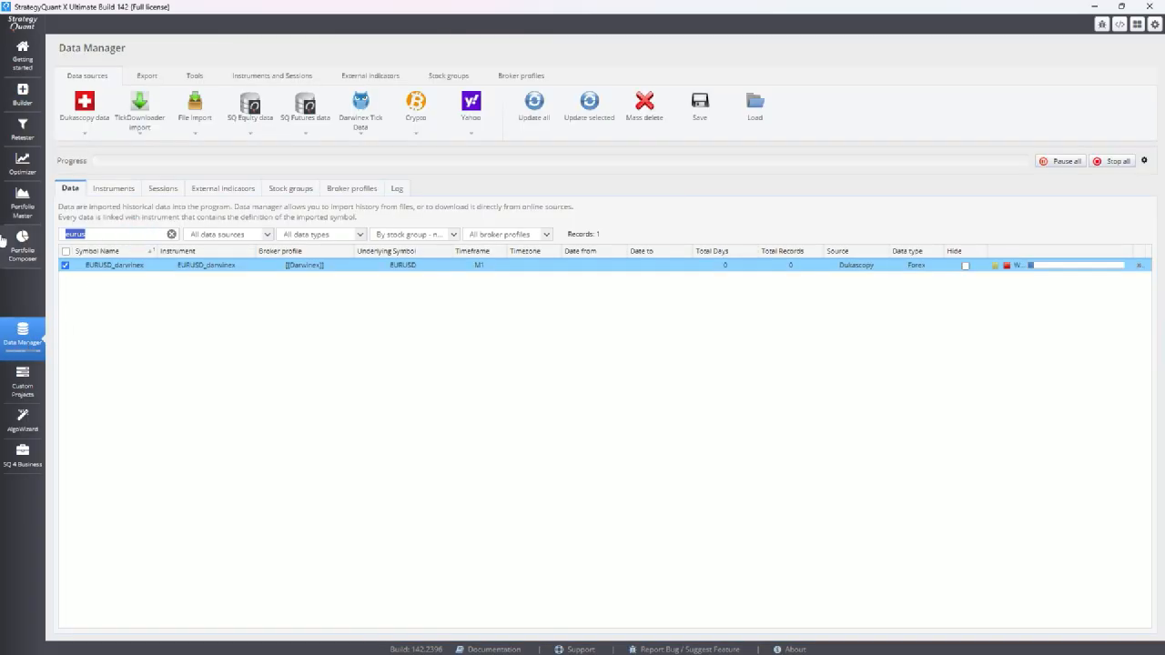
pyautogui.write('nq')
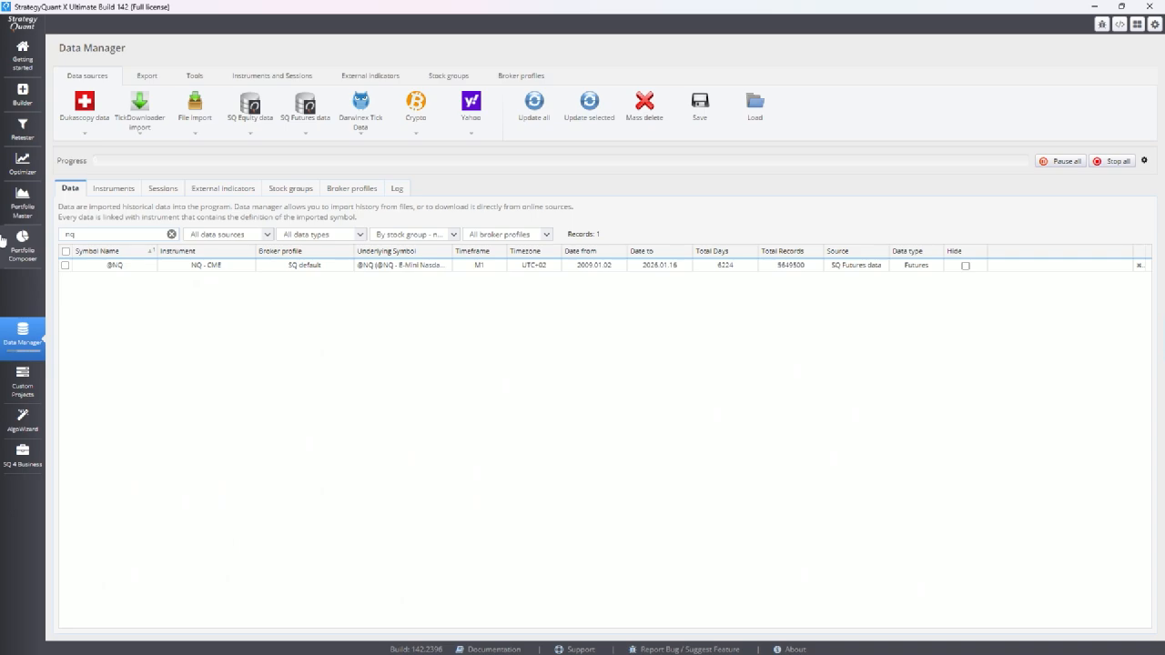
pyautogui.click(65, 266)
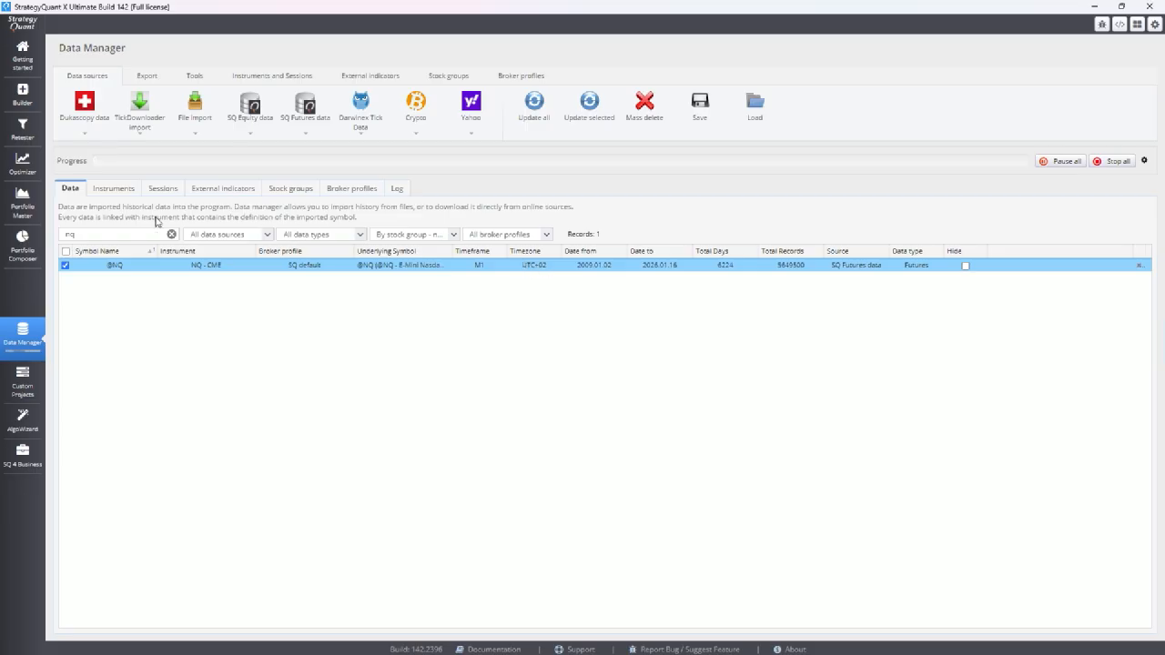
# Replace the data list filter with "eur" to list the euro-related symbols
pyautogui.doubleClick(100, 235)
pyautogui.press('BackSpace')
pyautogui.write('euru')
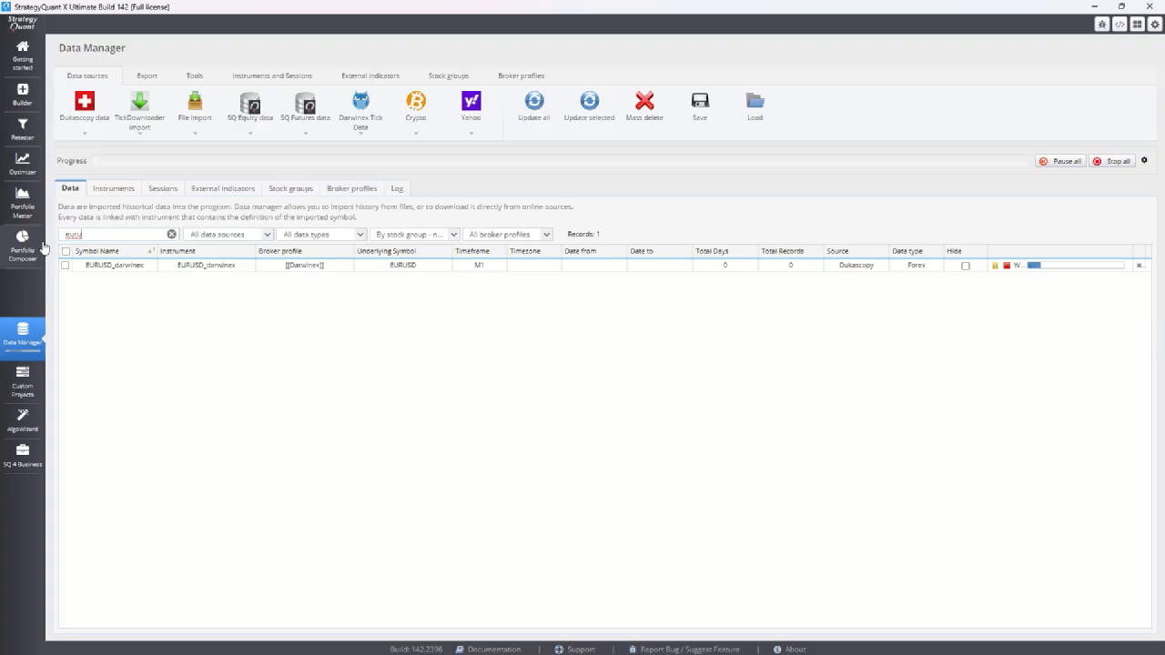
pyautogui.press('BackSpace')
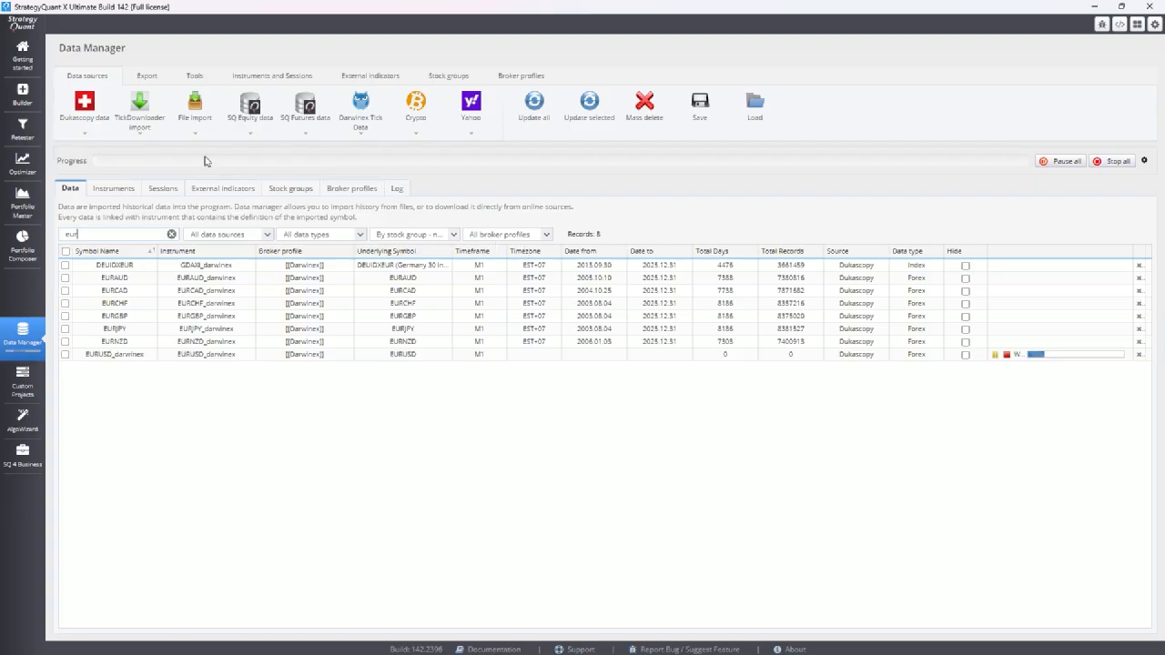
# Examine the broker profiles offered when adding Dukascopy EURUSD data, and close the dialog without adding anything
pyautogui.click(86, 123)
pyautogui.click(127, 148)
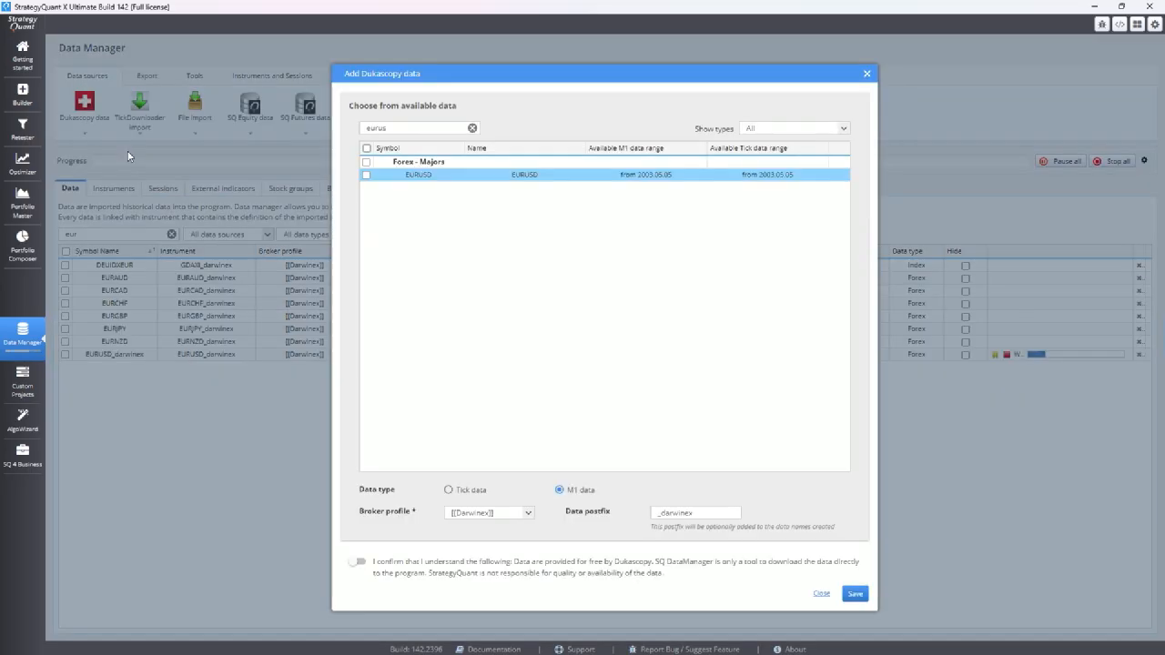
pyautogui.click(367, 175)
pyautogui.click(496, 514)
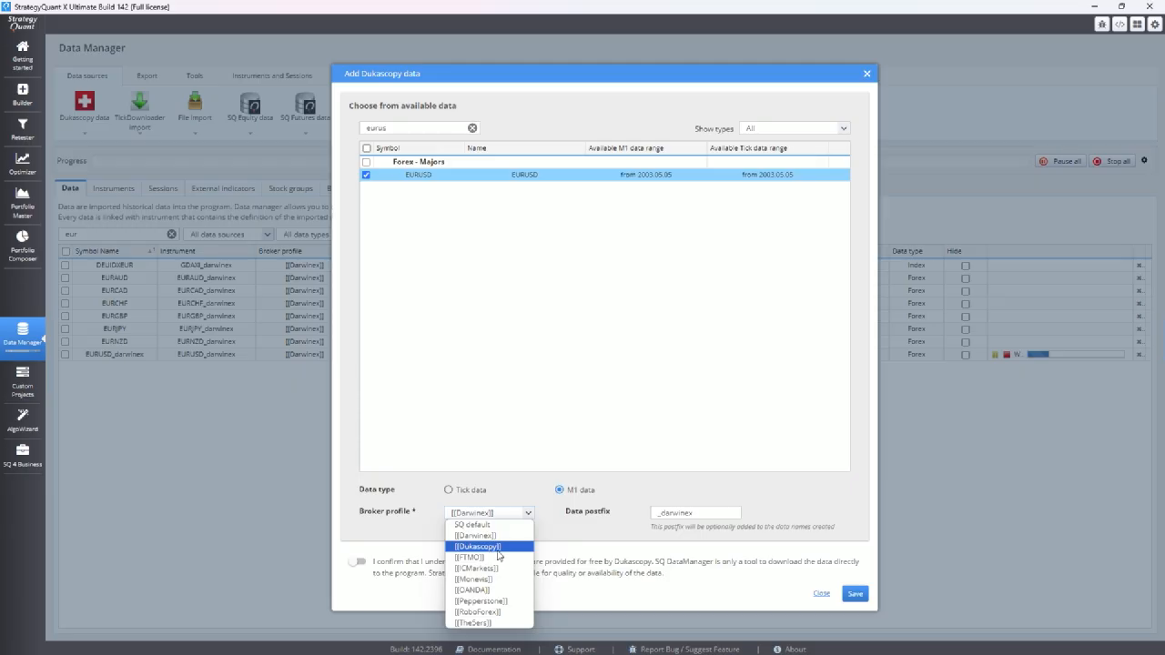
pyautogui.click(867, 74)
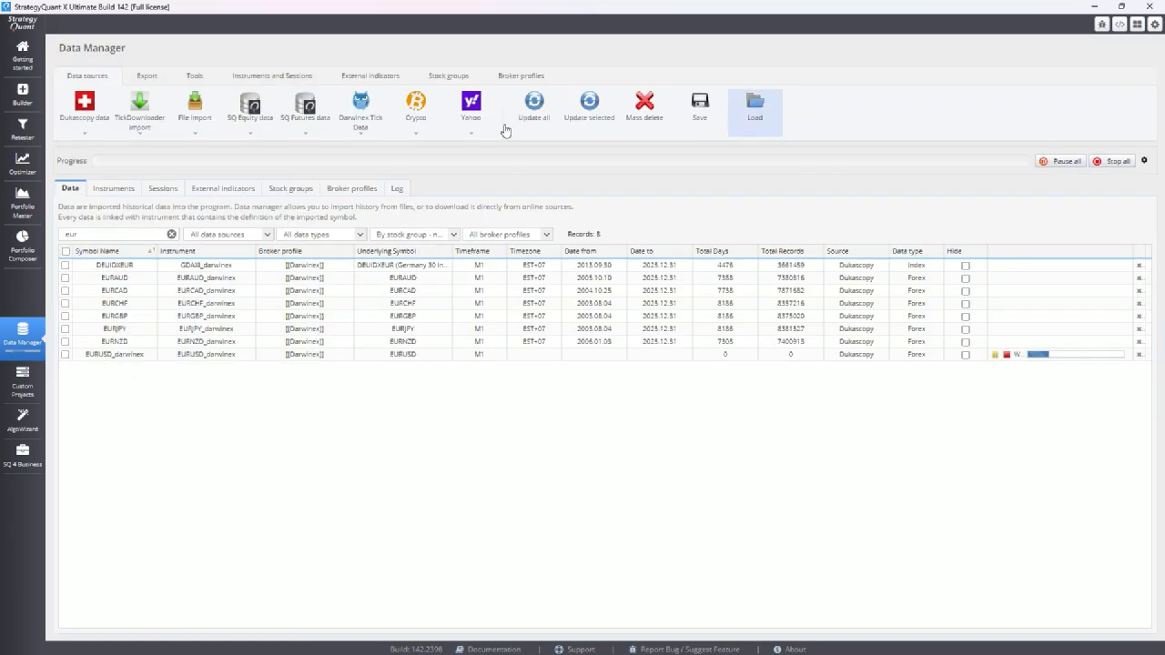
# View the EURUSD instrument specifications of the different brokers and open the EURAUD data symbol's settings
pyautogui.click(114, 189)
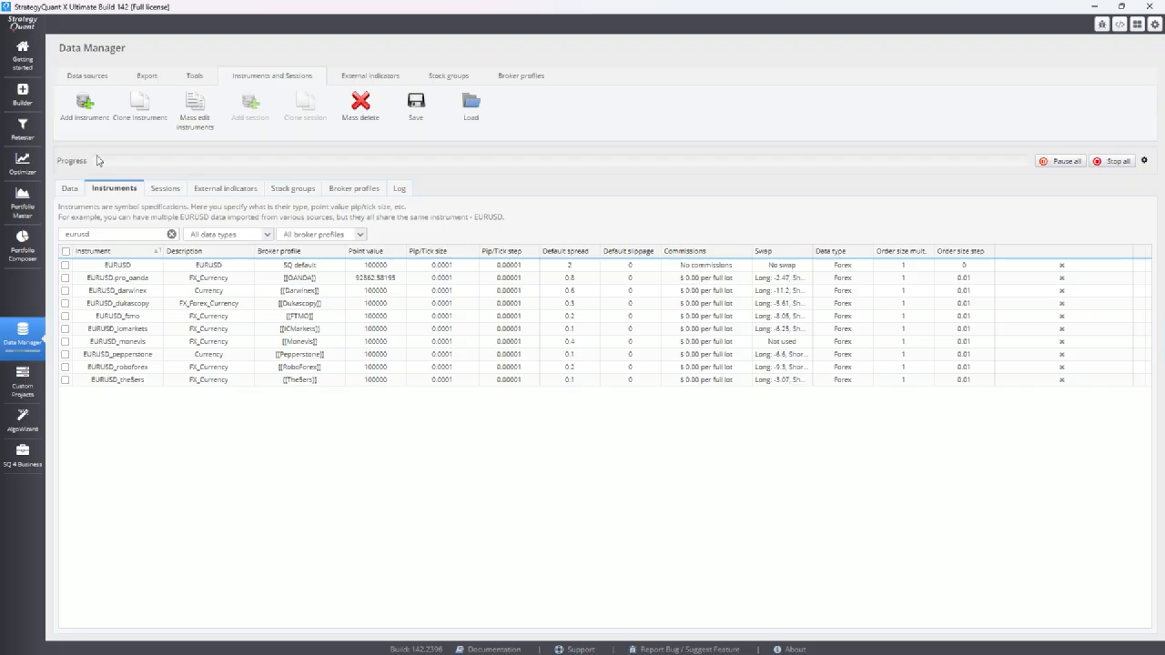
pyautogui.click(71, 188)
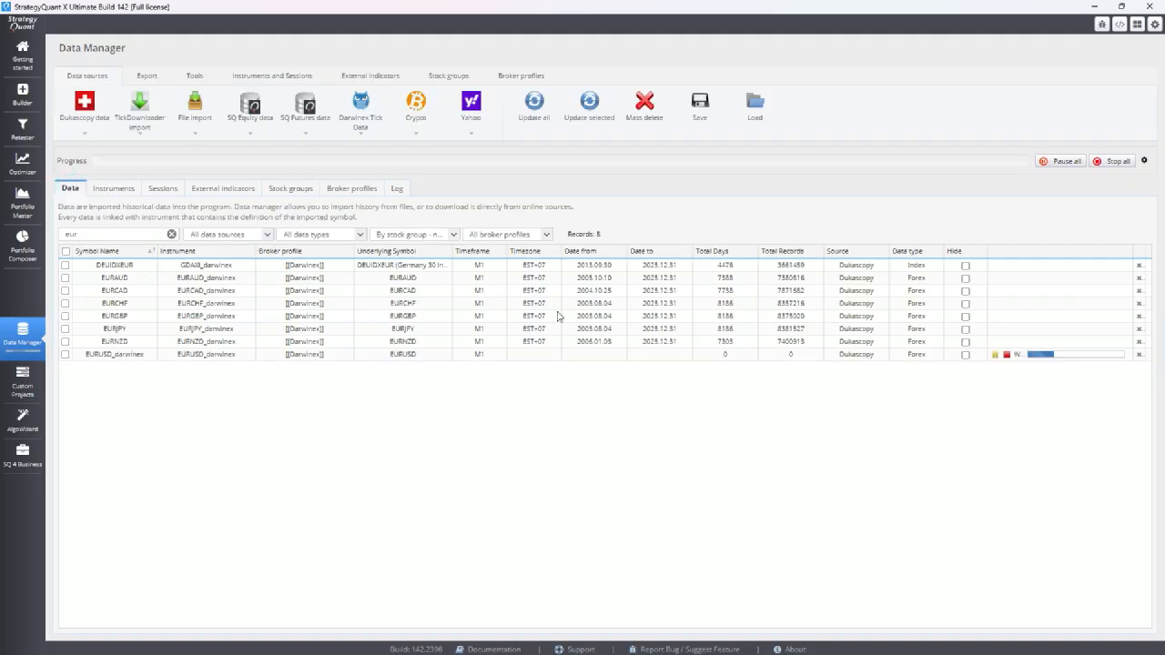
pyautogui.doubleClick(122, 284)
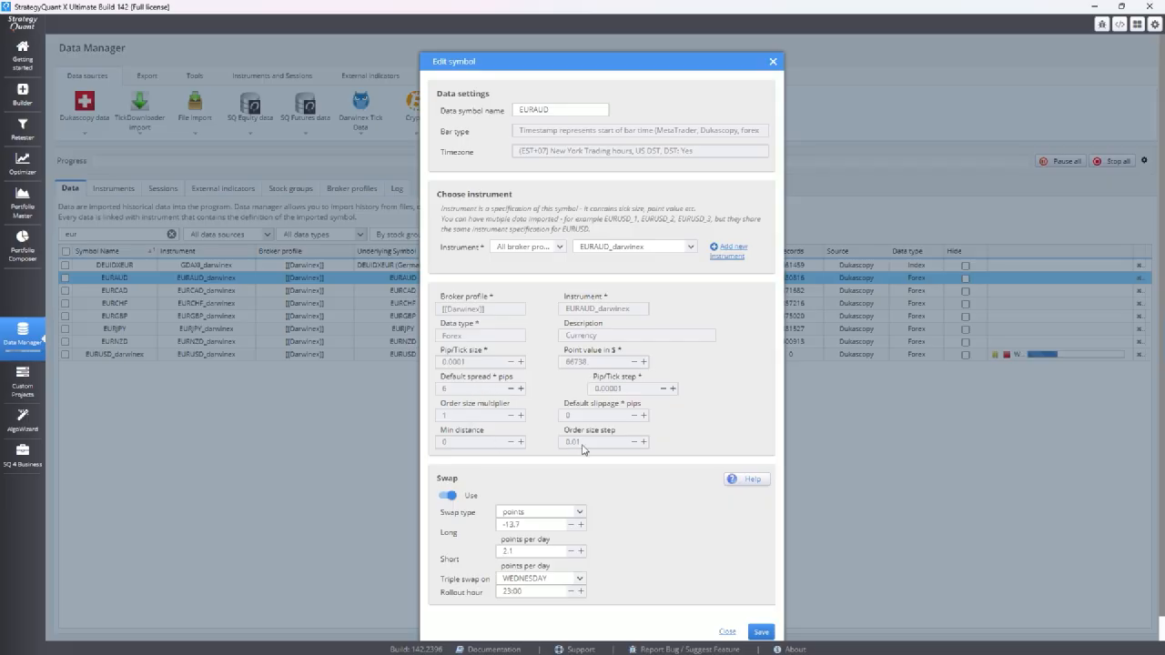
pyautogui.click(773, 61)
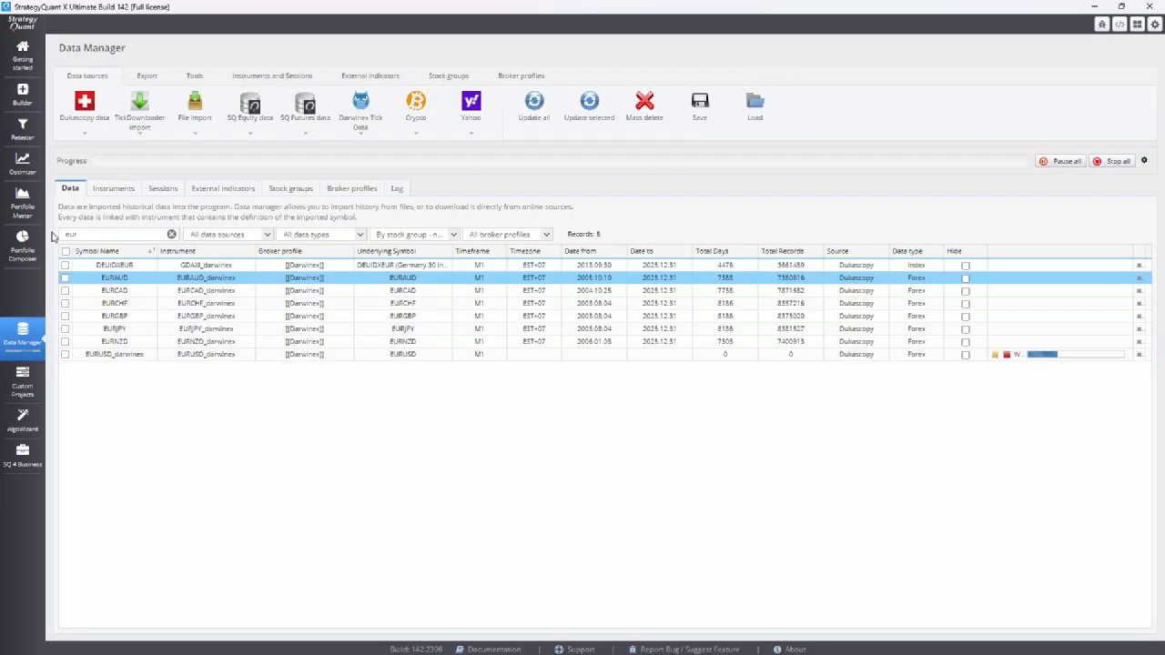
pyautogui.doubleClick(86, 234)
pyautogui.write('nq')
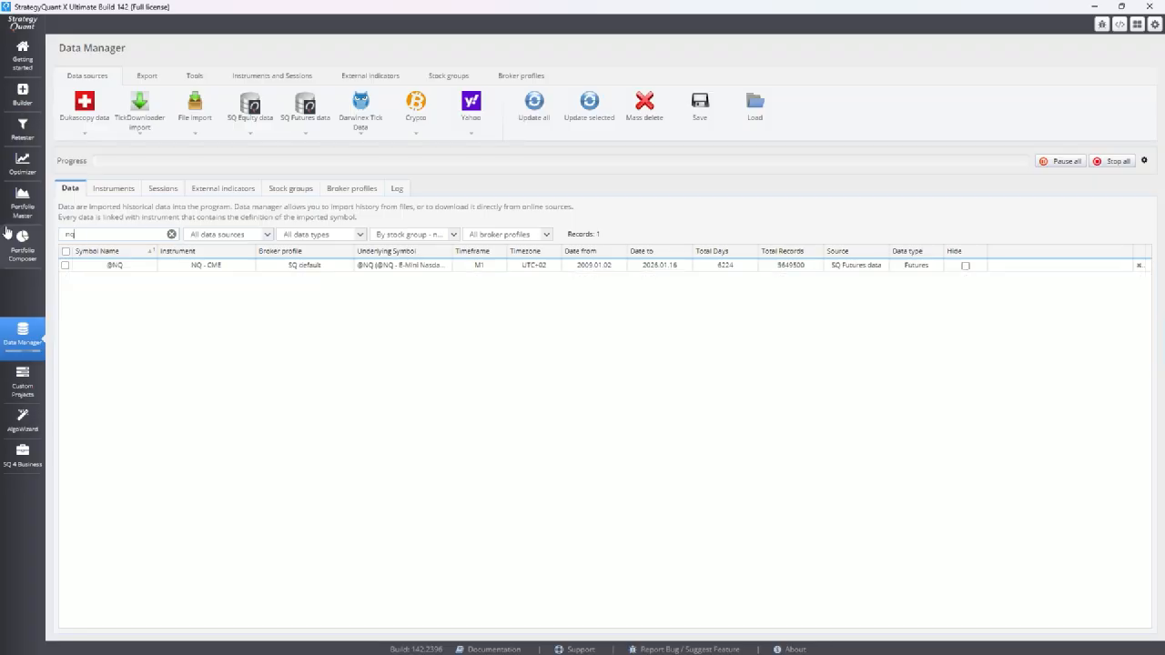
pyautogui.doubleClick(103, 266)
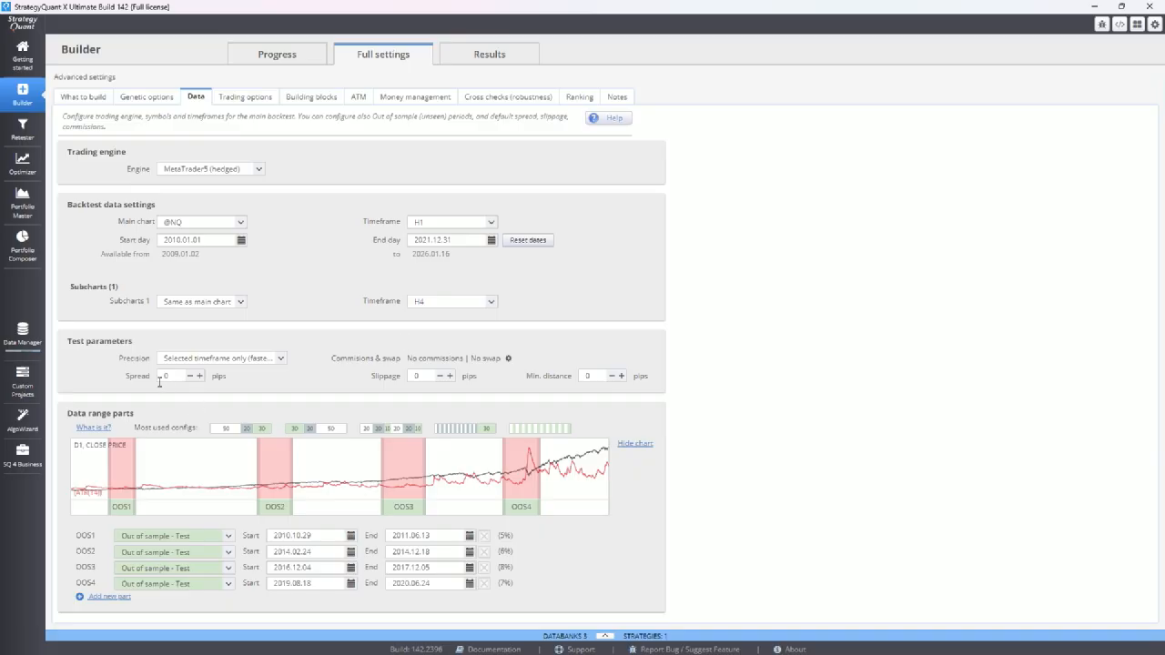
# Switch to the browser, search for Darwinex's symbol specifications and show the indices table on its forex-cfds page
pyautogui.hotkey('alt', 'Tab')
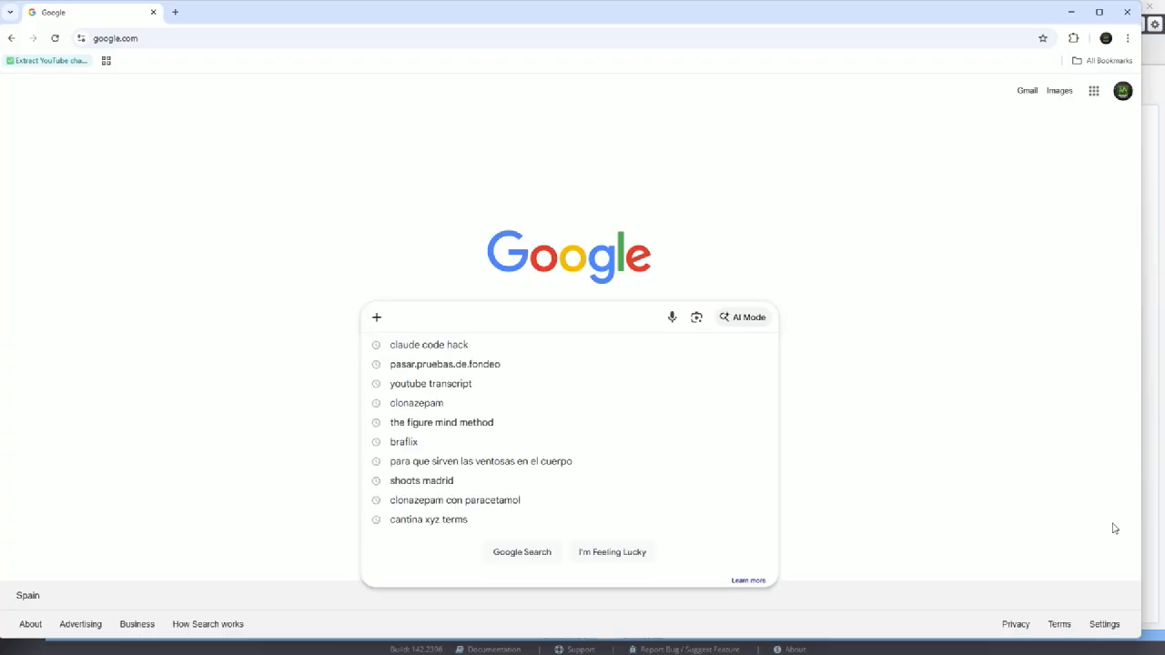
pyautogui.write('darwinex symb')
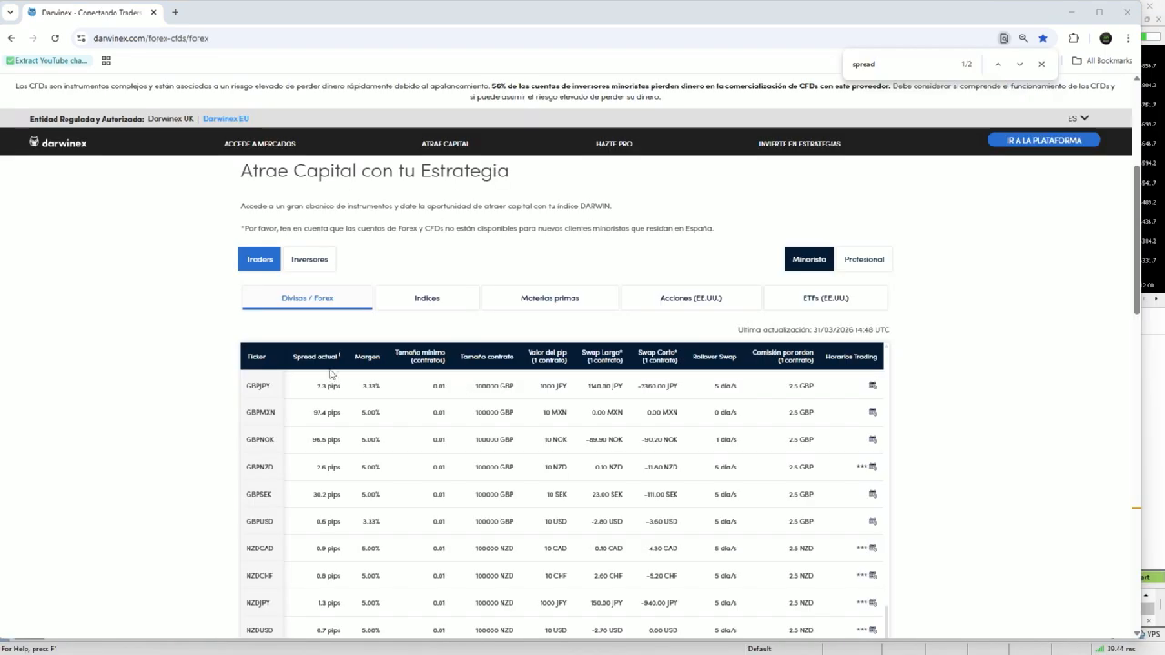
pyautogui.scroll(-1, 325, 387)
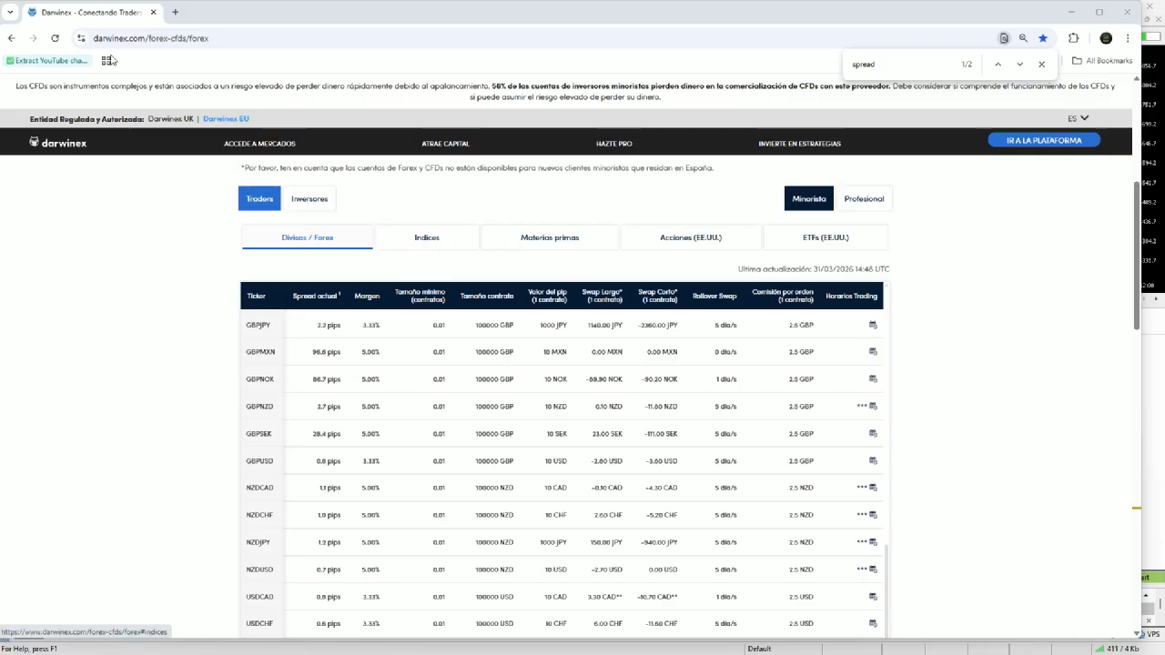
pyautogui.moveTo(415, 225)
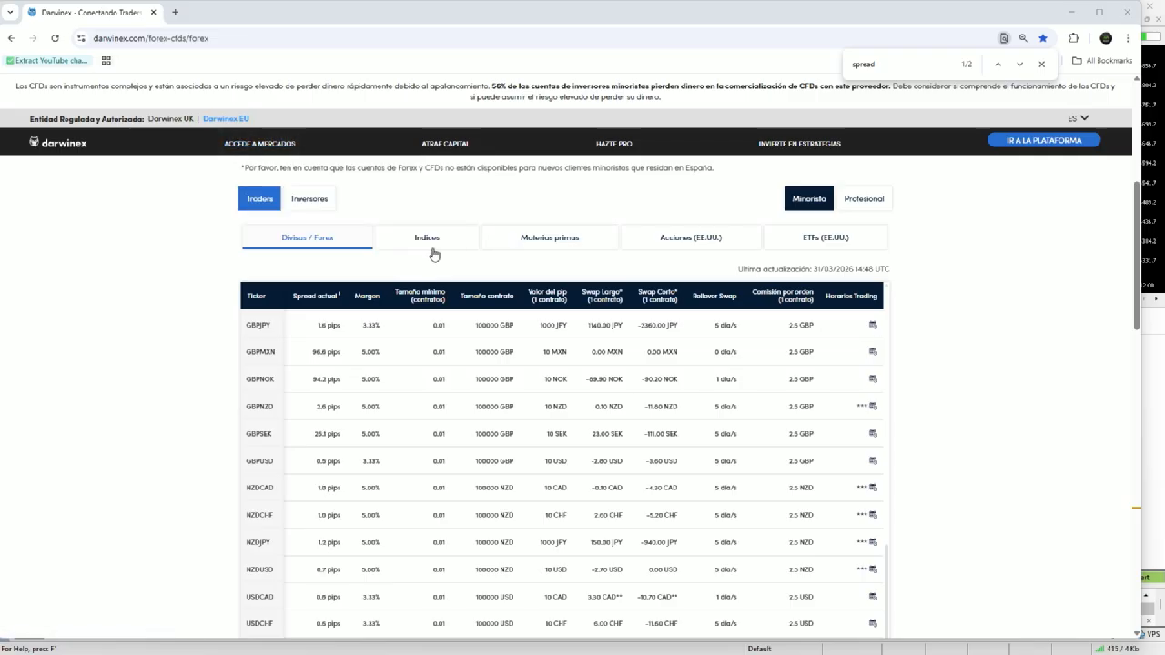
pyautogui.click(425, 242)
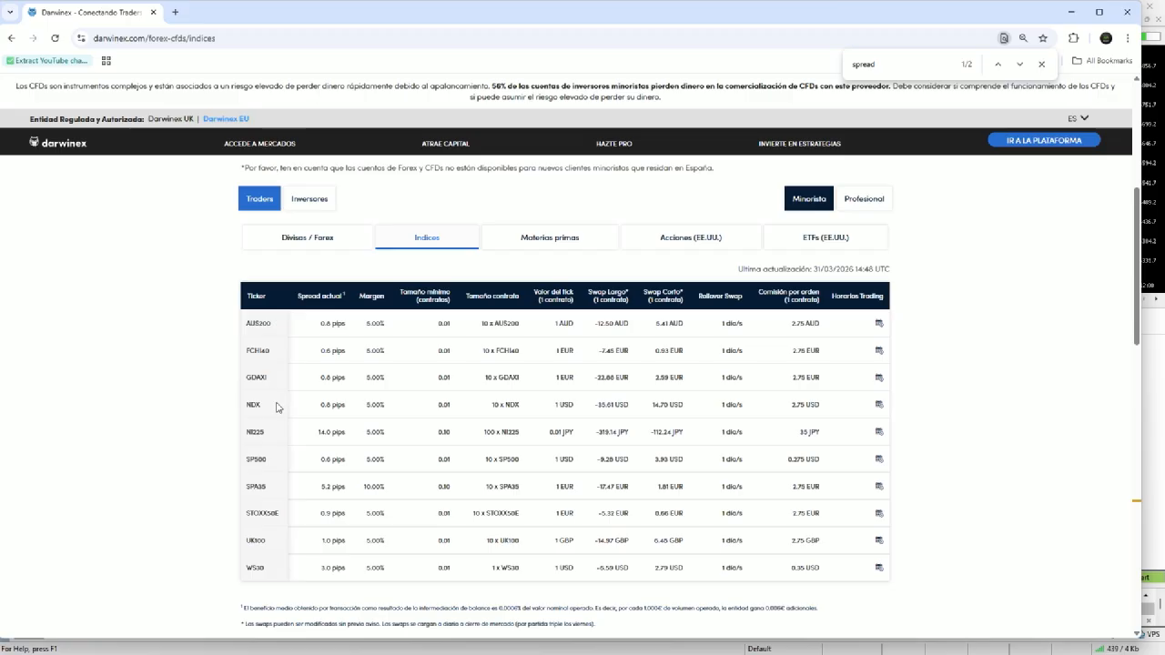
# Compare the NDX spread on the Darwinex indices page with the NDXm spread in StrategyQuant X's Builder data settings
pyautogui.hotkey('alt', 'Tab')
pyautogui.press('Tab')
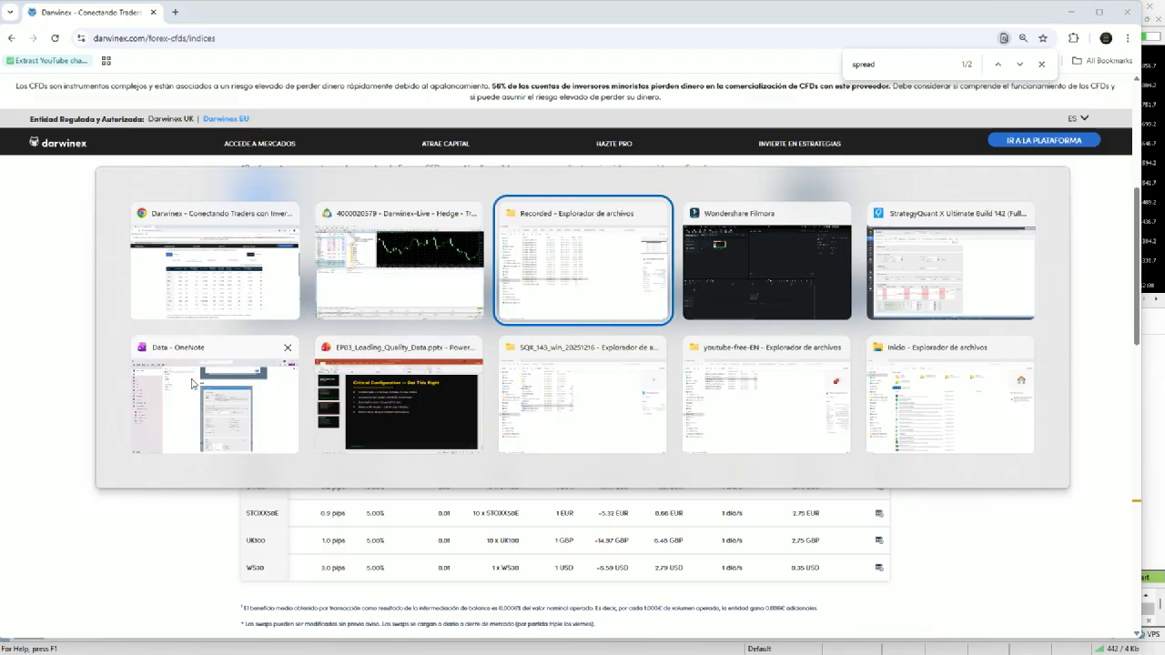
pyautogui.press('Tab')
pyautogui.press('Tab')
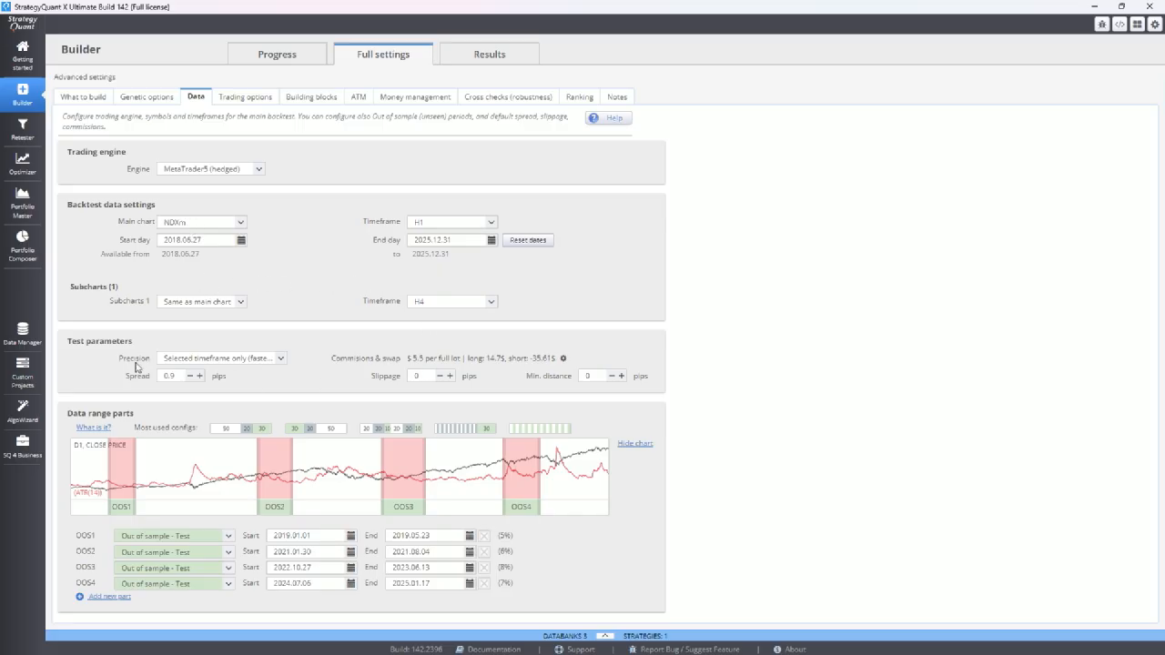
pyautogui.hotkey('alt', 'Tab')
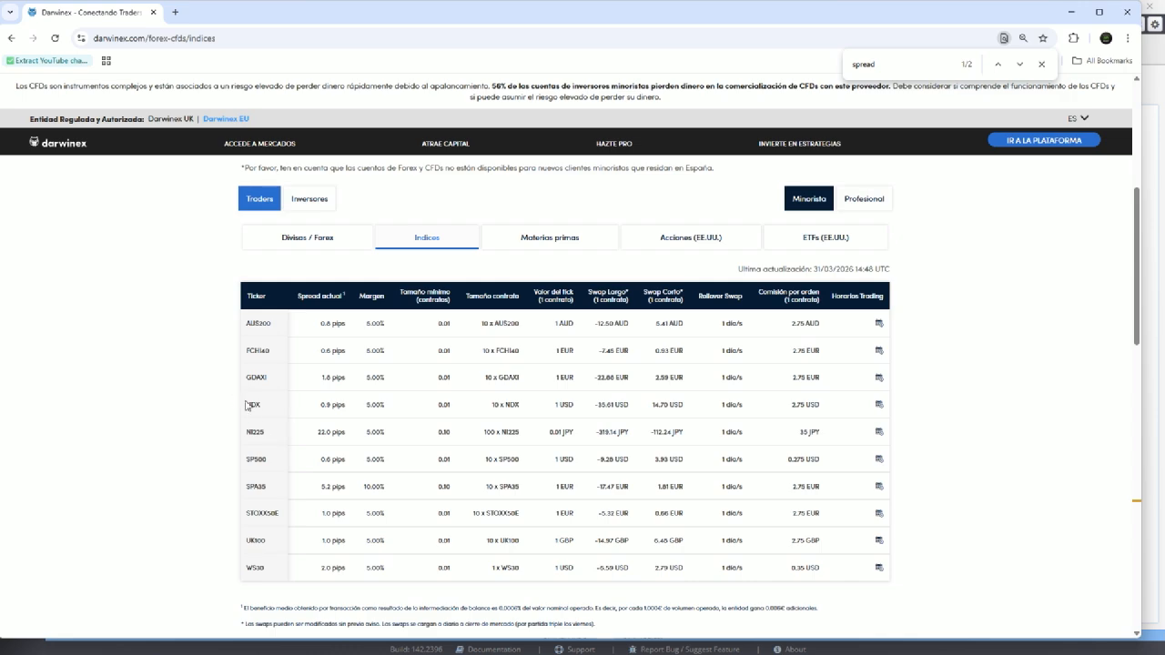
pyautogui.moveTo(244, 404); pyautogui.dragTo(346, 406)
pyautogui.hotkey('alt', 'Tab')
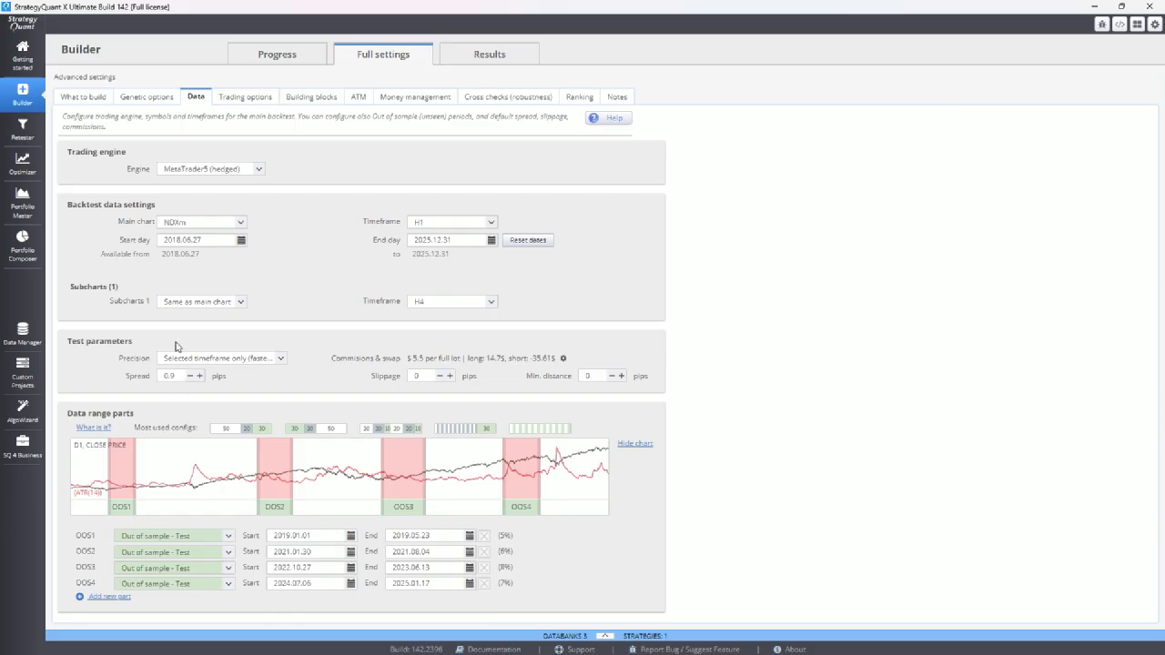
# Open the NDXm commission and swap settings and compare them with the NDX swap and commission values on the Darwinex page
pyautogui.click(562, 358)
pyautogui.hotkey('alt', 'Tab')
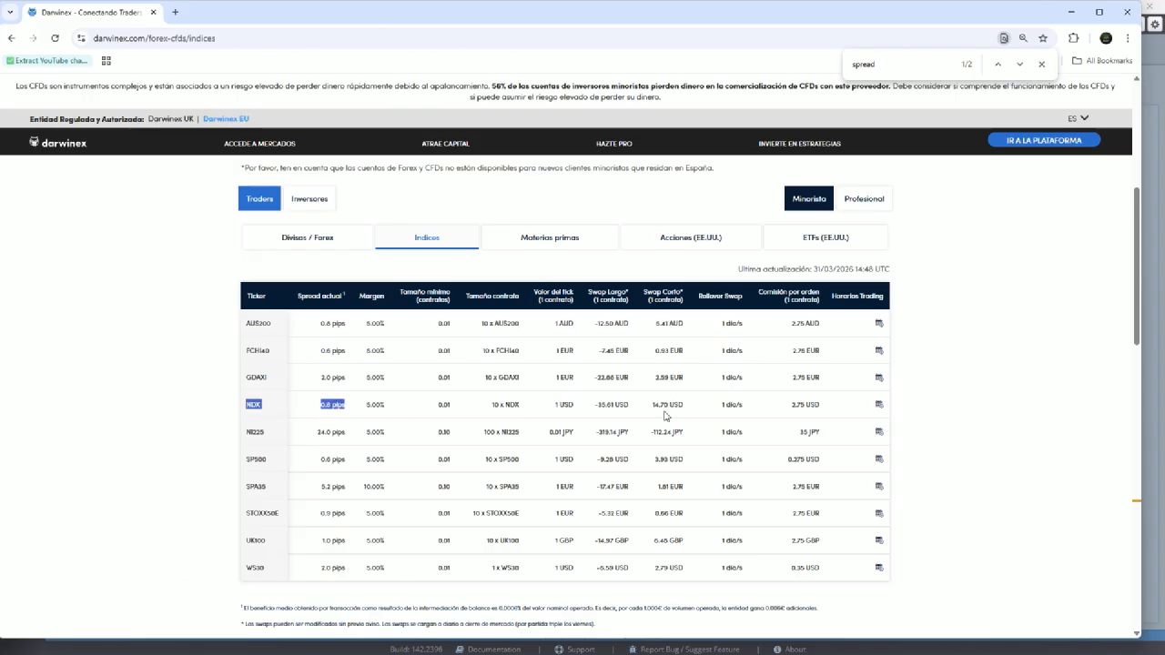
pyautogui.hotkey('alt', 'Tab')
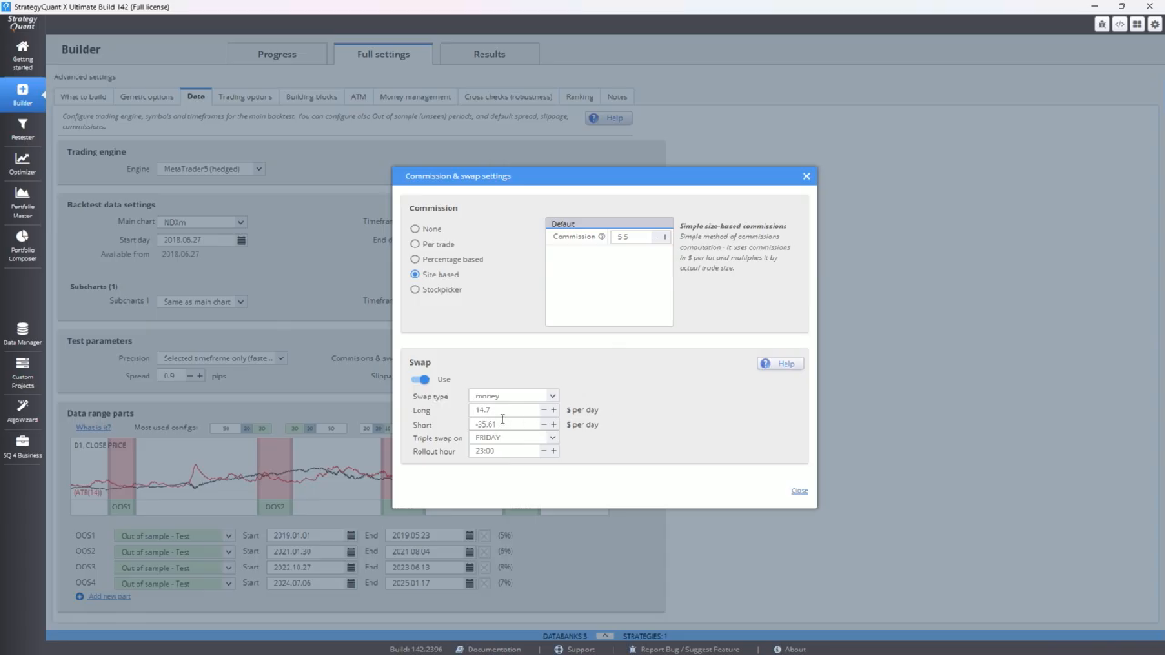
pyautogui.hotkey('alt', 'Tab')
pyautogui.click(259, 277)
pyautogui.hotkey('alt', 'Tab')
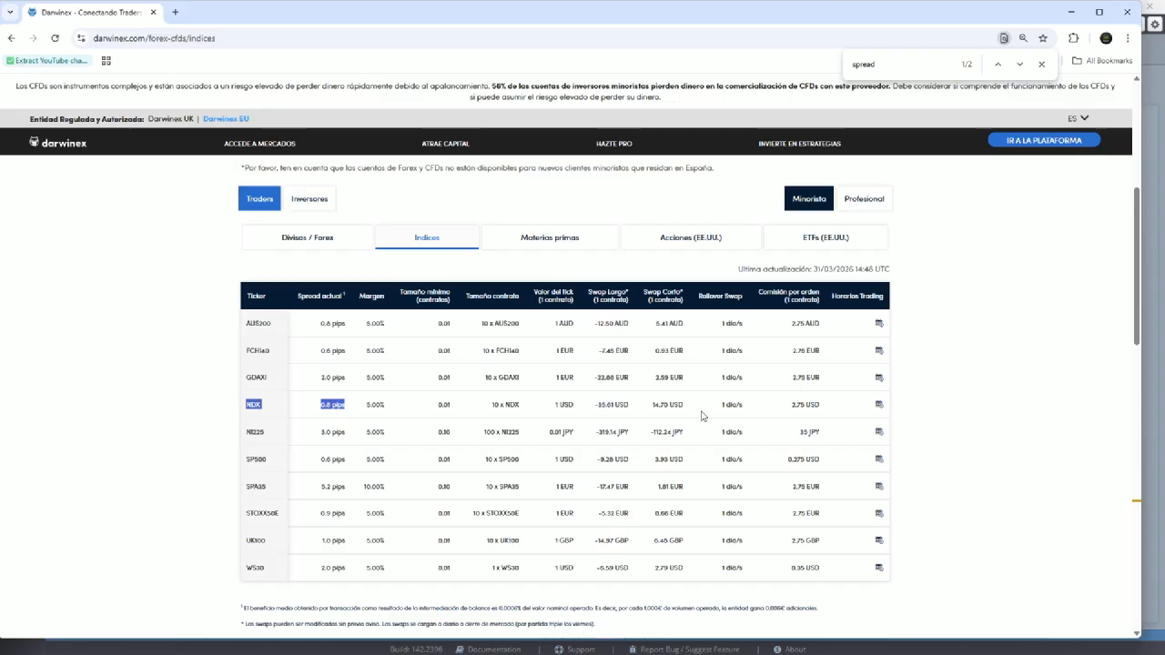
# Check the NDX swap rates, triple-swap day and commission in MetaTrader 5's symbol specification, and close StrategyQuant X's commission and swap settings
pyautogui.hotkey('alt', 'Tab')
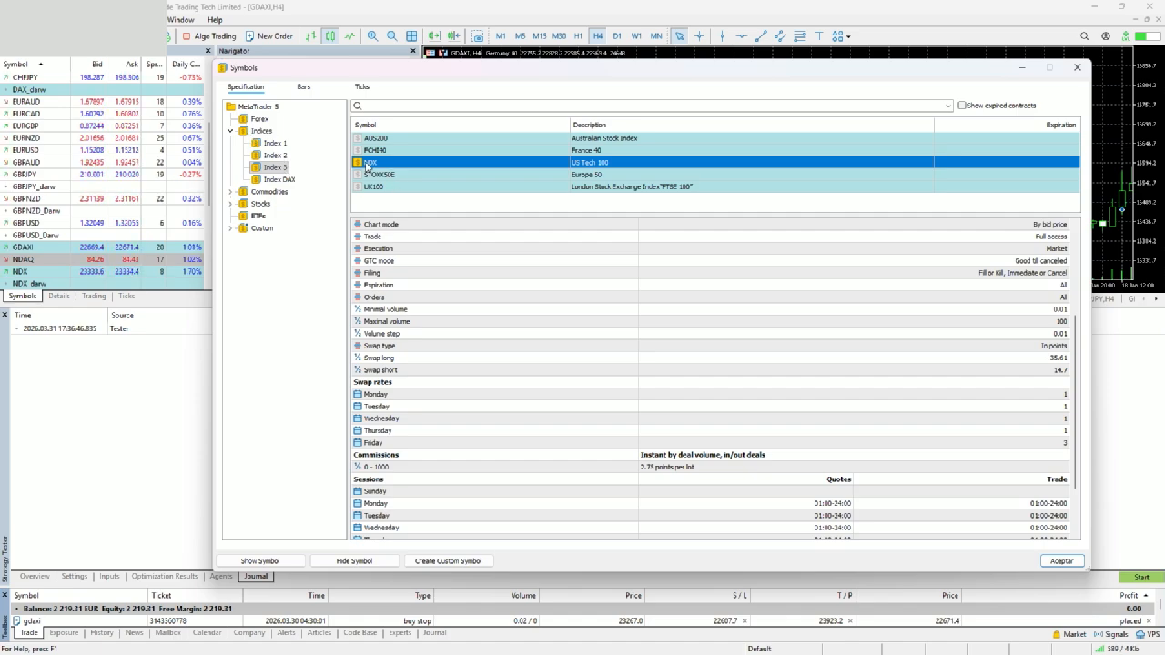
pyautogui.scroll(-2, 476, 242)
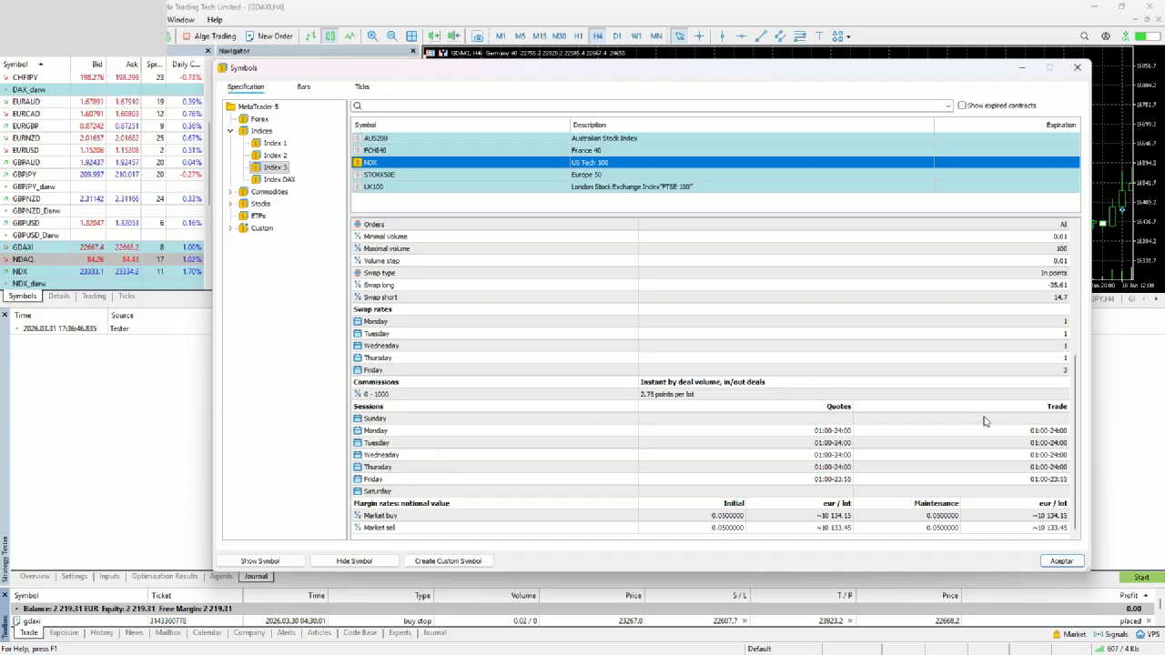
pyautogui.click(414, 370)
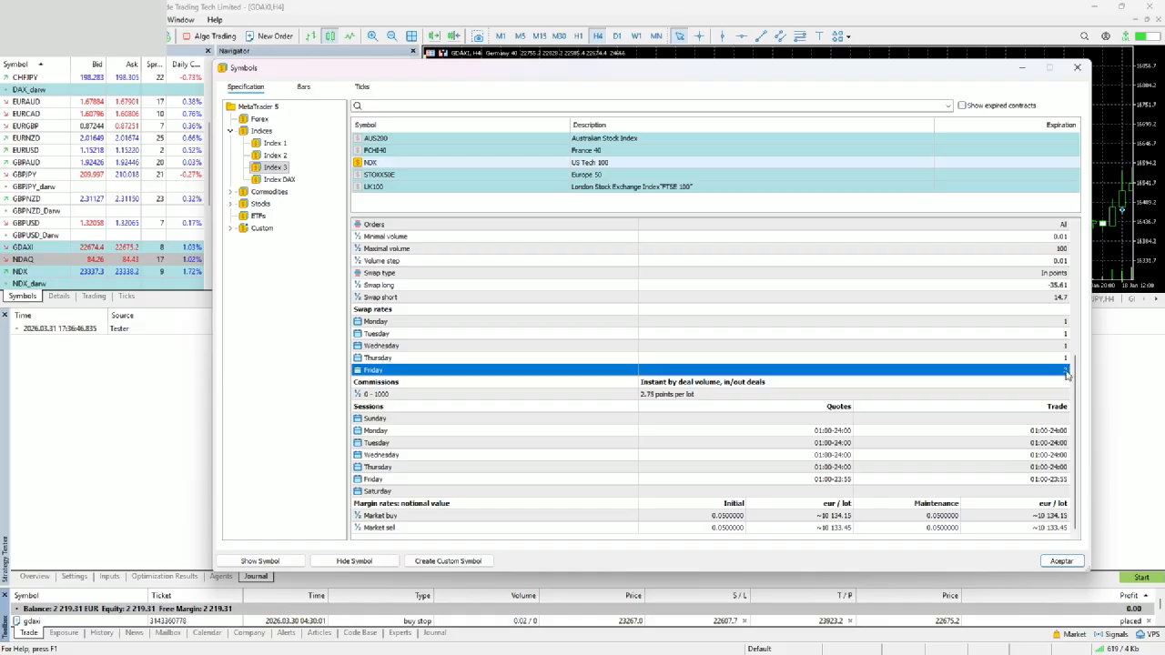
pyautogui.hotkey('alt', 'Tab')
pyautogui.hotkey('alt', 'Tab')
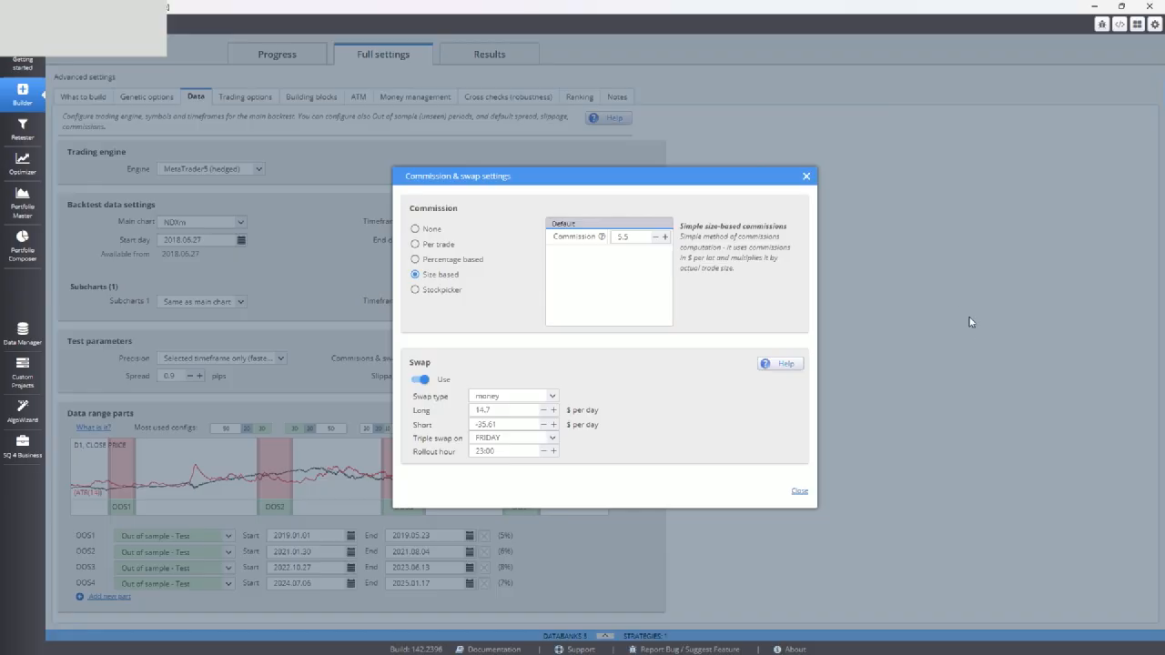
pyautogui.click(800, 492)
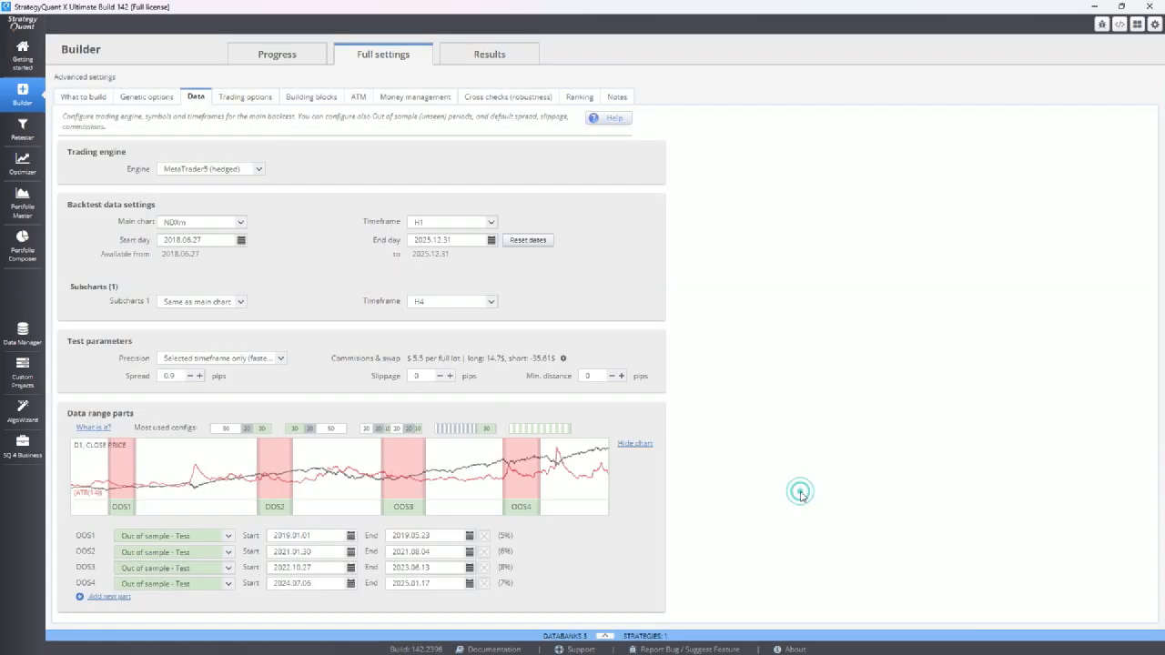
# Filter the Data Manager's data list by "euru" and review the EURUSD_darwinex symbol's settings, closing them without changes
pyautogui.click(23, 334)
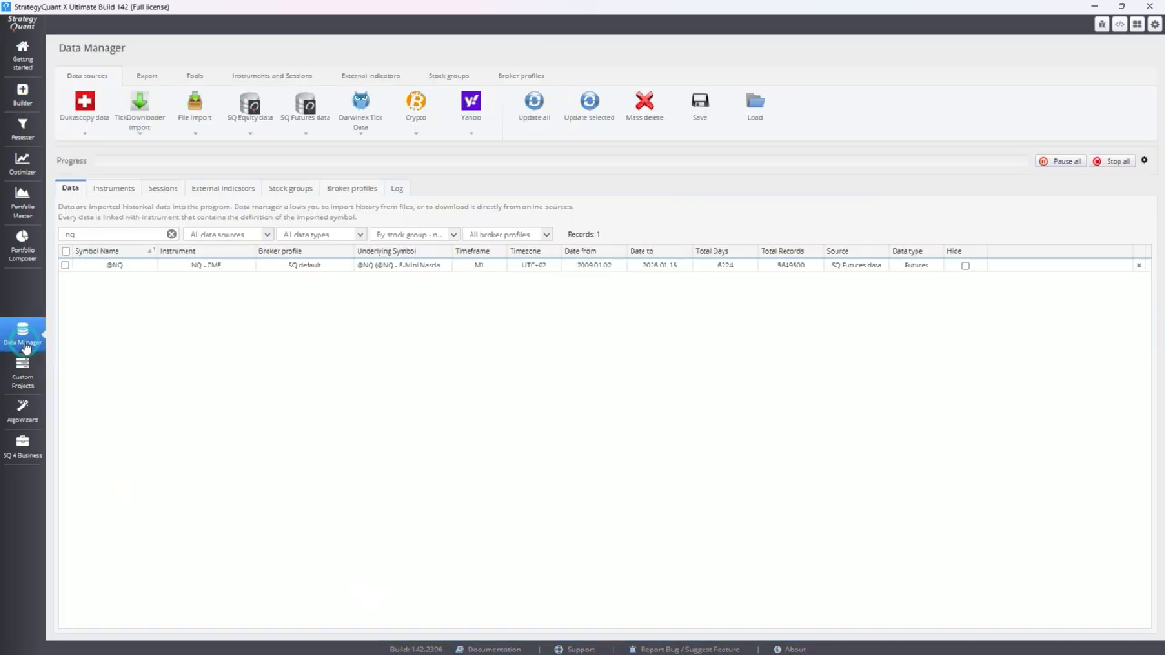
pyautogui.doubleClick(71, 233)
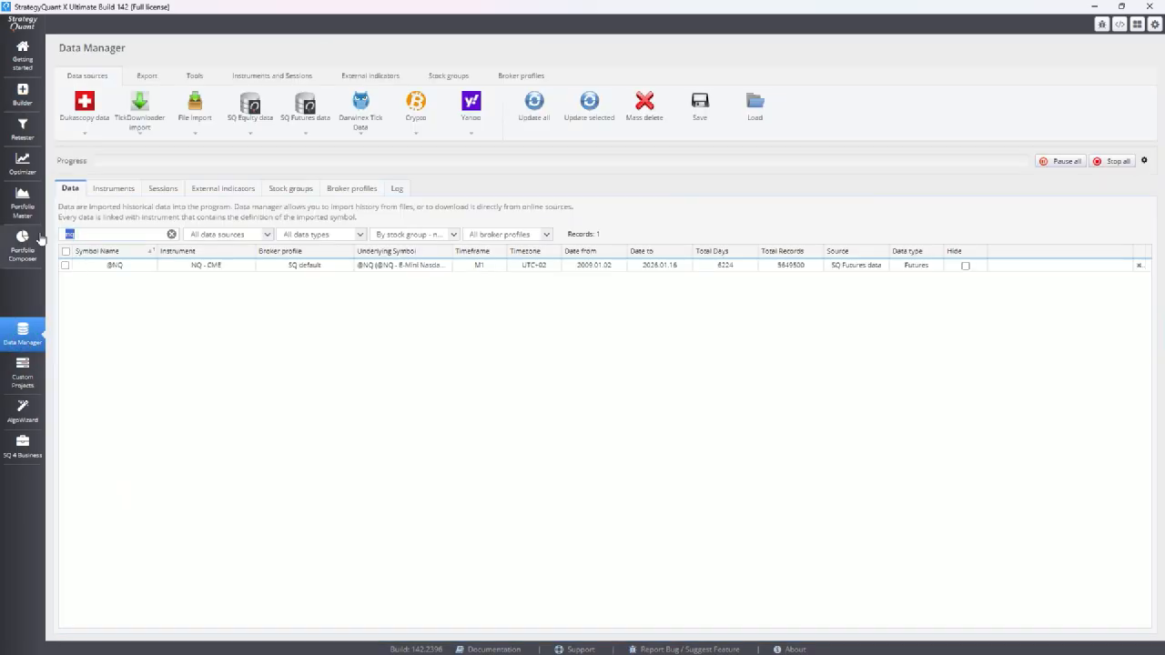
pyautogui.write('euru')
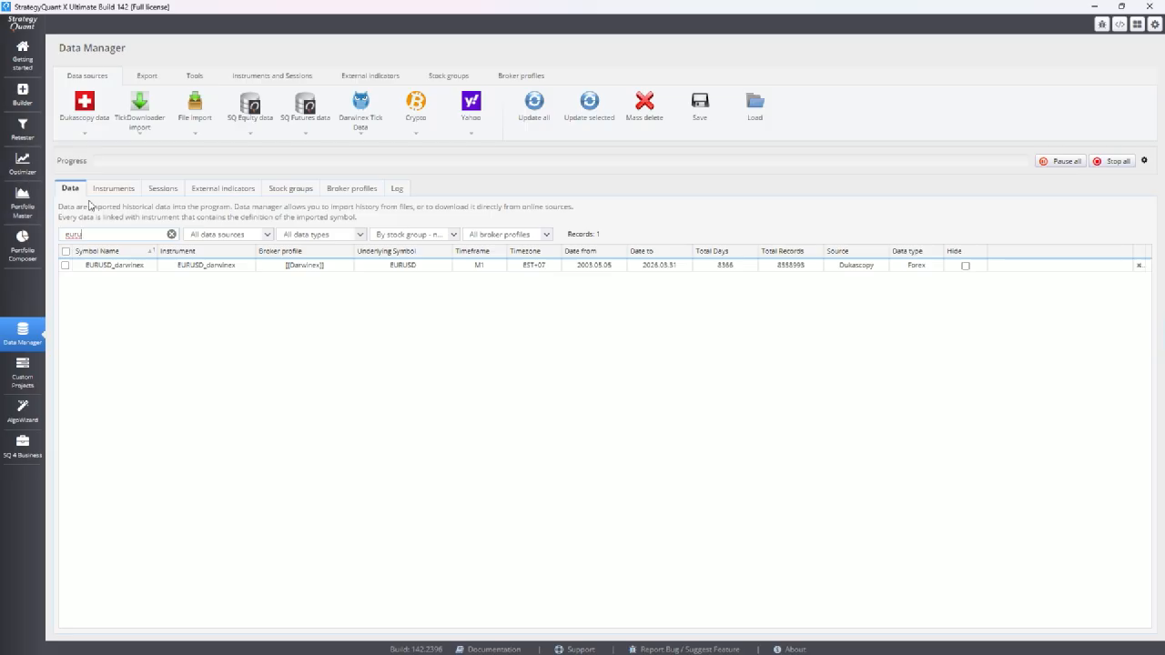
pyautogui.click(121, 269)
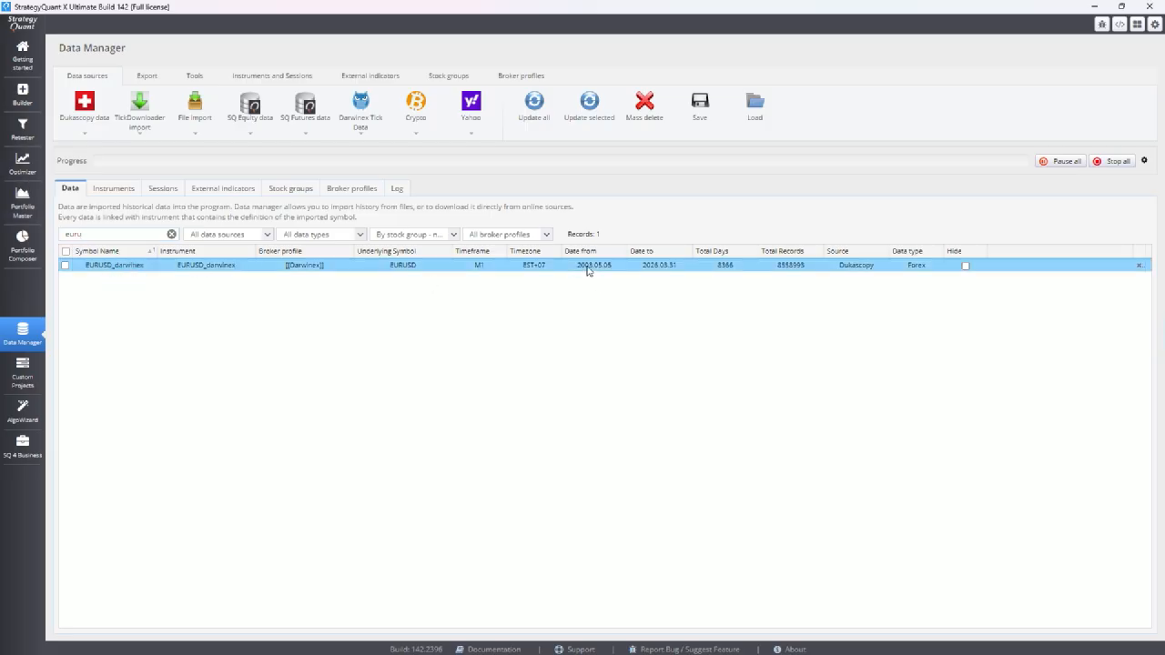
pyautogui.doubleClick(121, 277)
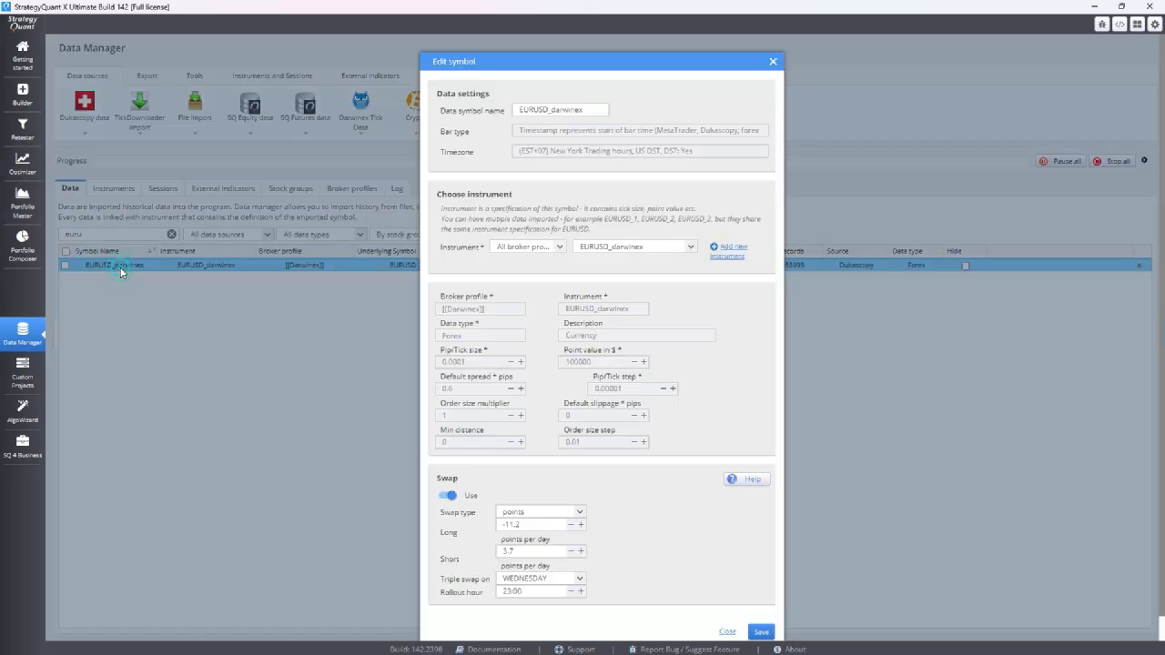
pyautogui.click(773, 62)
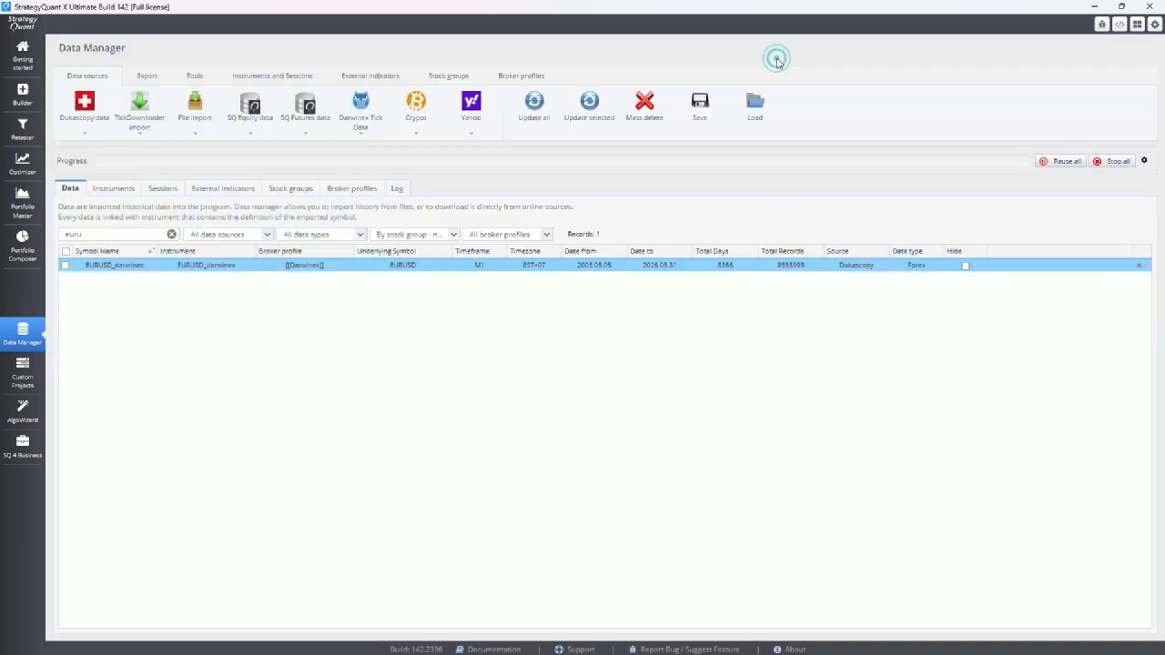
# Set the main chart in the Builder's backtest data settings to the forex symbol EURUSD_darwinex
pyautogui.click(26, 134)
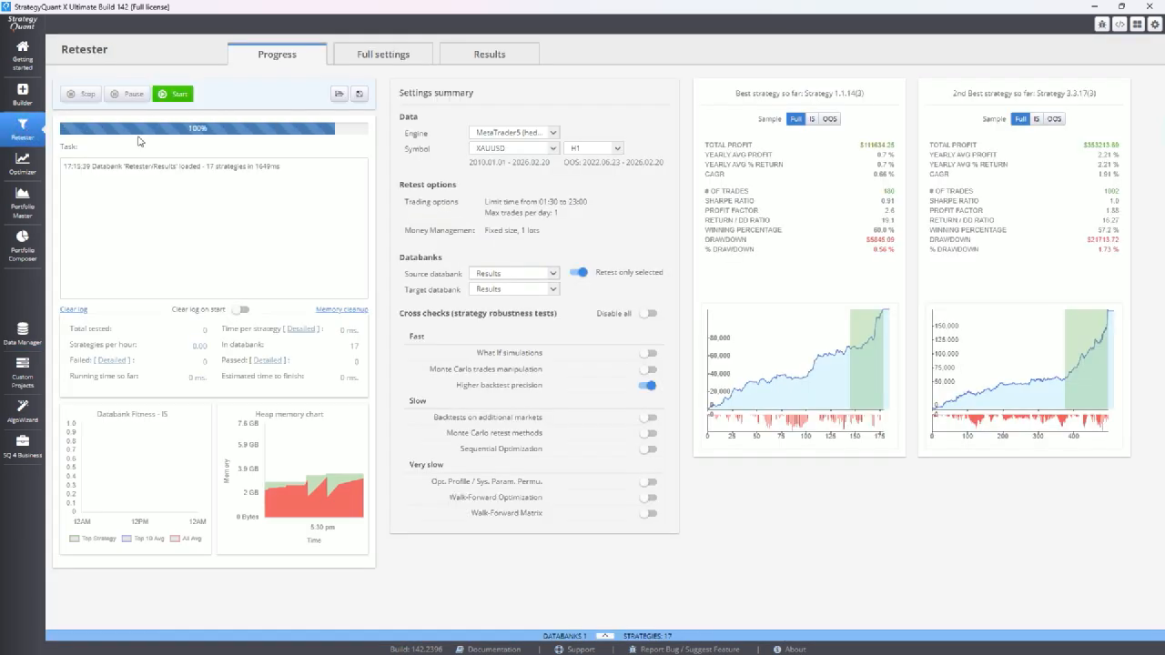
pyautogui.click(16, 103)
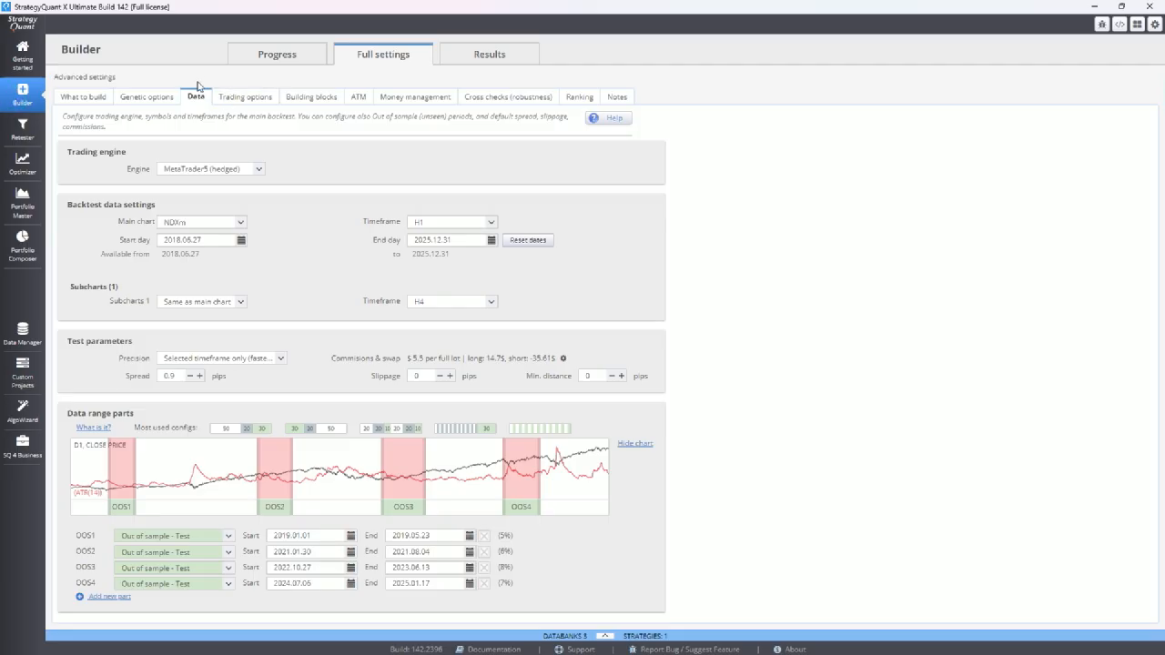
pyautogui.click(192, 226)
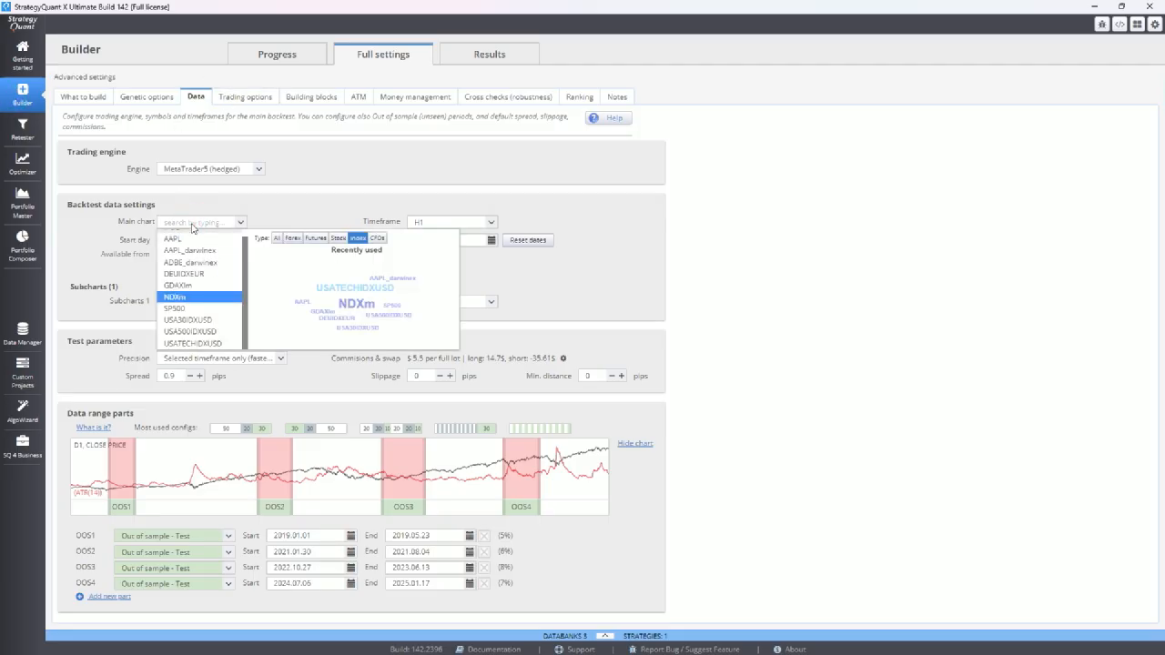
pyautogui.write('eur')
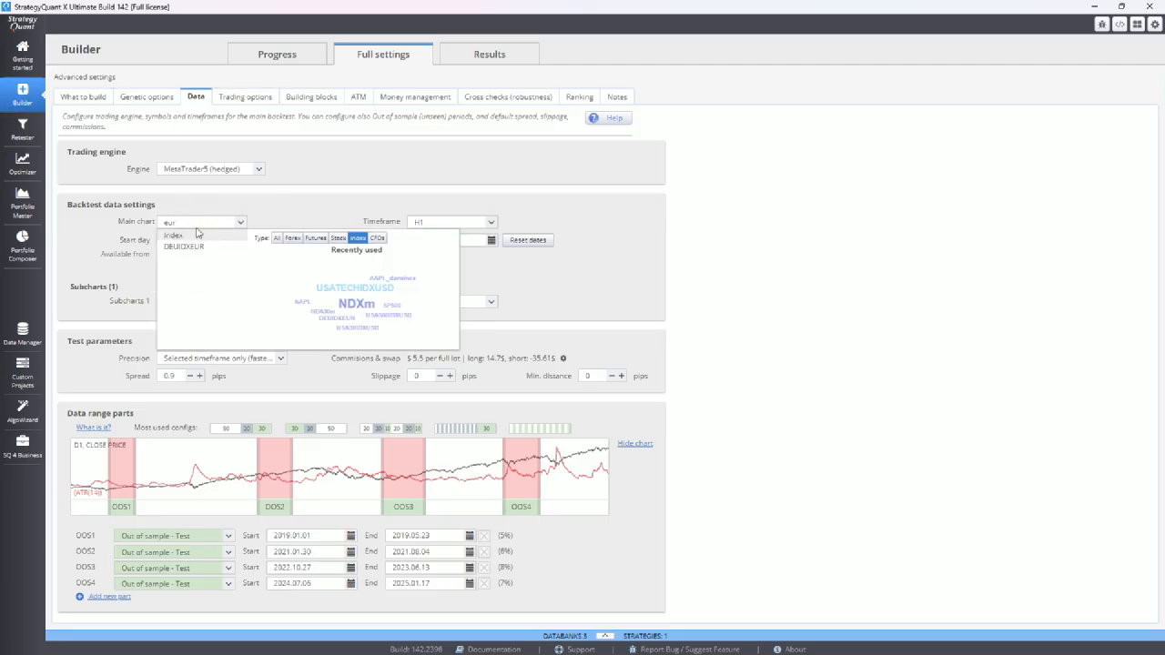
pyautogui.click(293, 238)
pyautogui.click(195, 316)
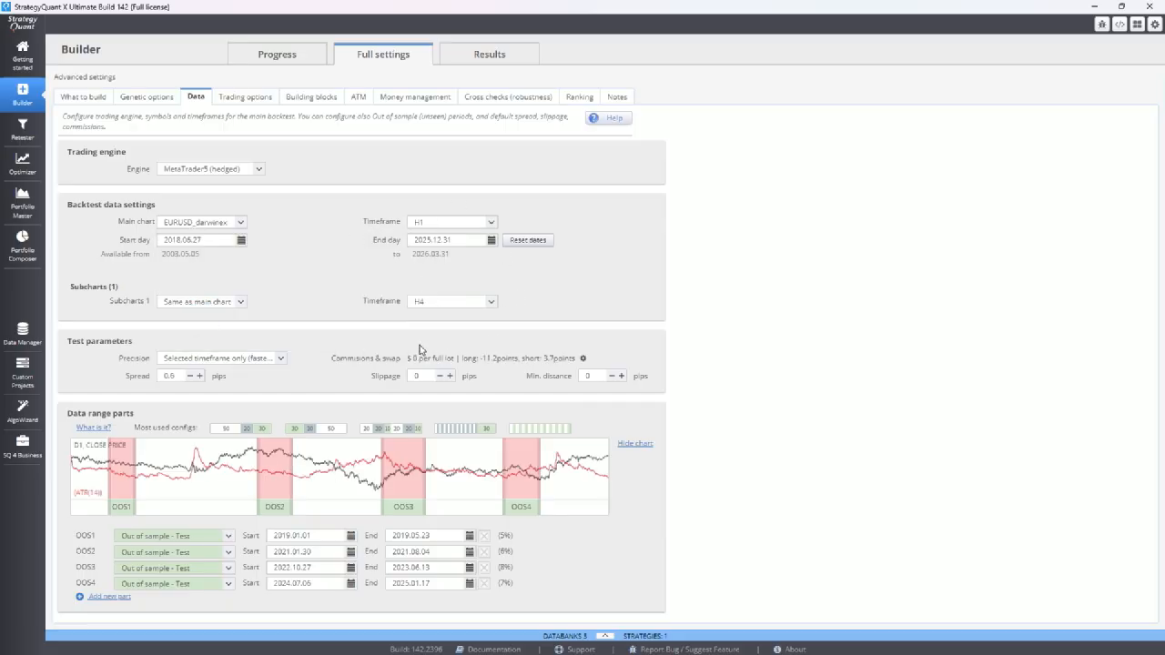
# Switch to the Darwinex page in the browser and look up the EURUSD spread in its forex table
pyautogui.click(200, 301)
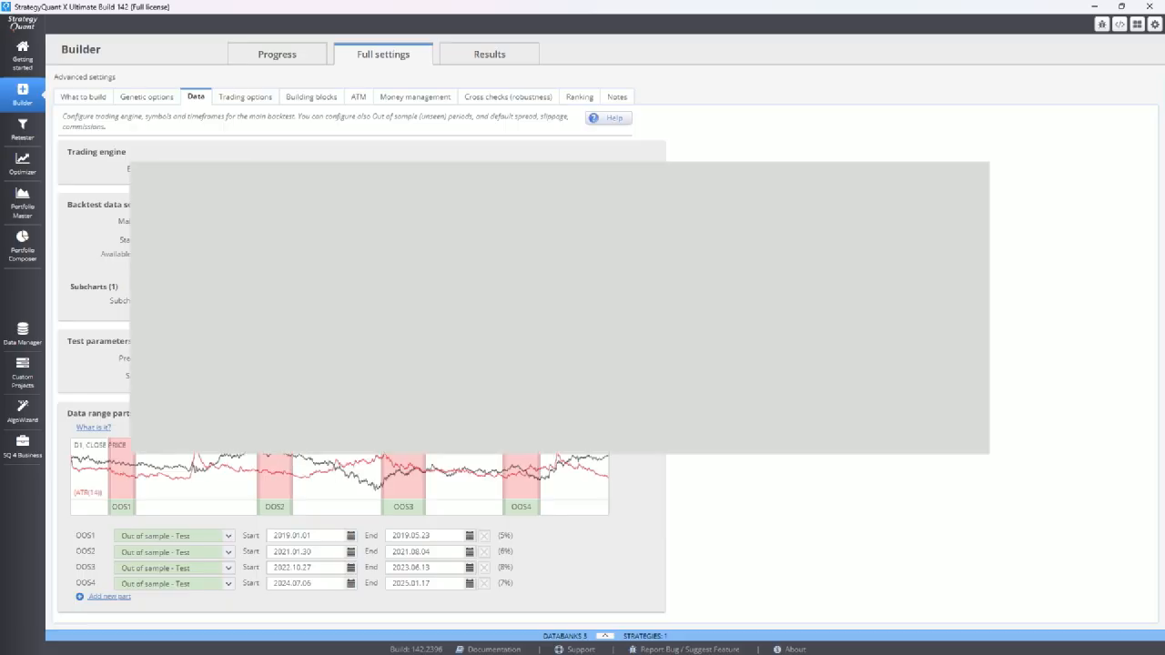
pyautogui.hotkey('alt', 'Tab')
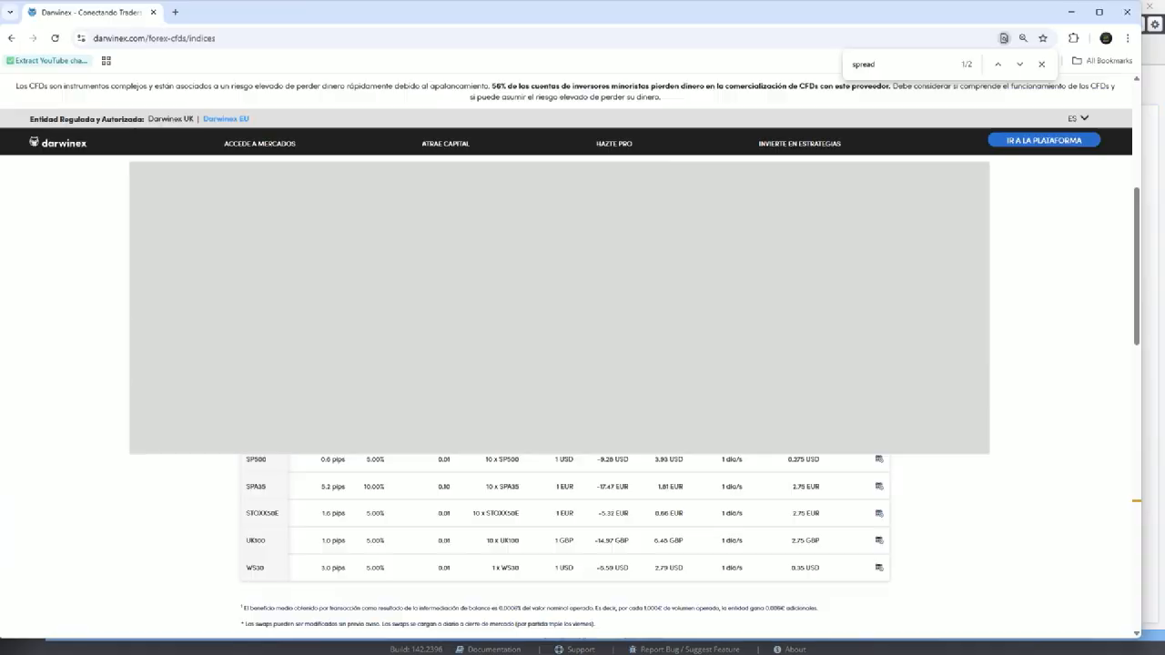
pyautogui.scroll(-3, 297, 296)
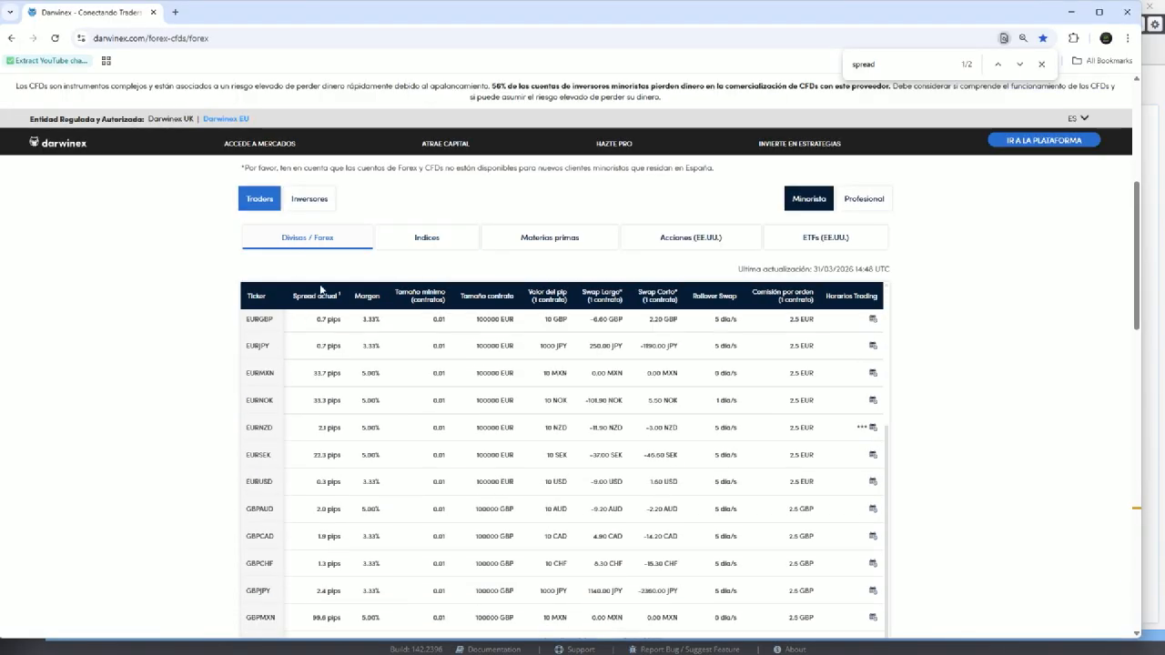
pyautogui.moveTo(316, 481); pyautogui.dragTo(342, 492)
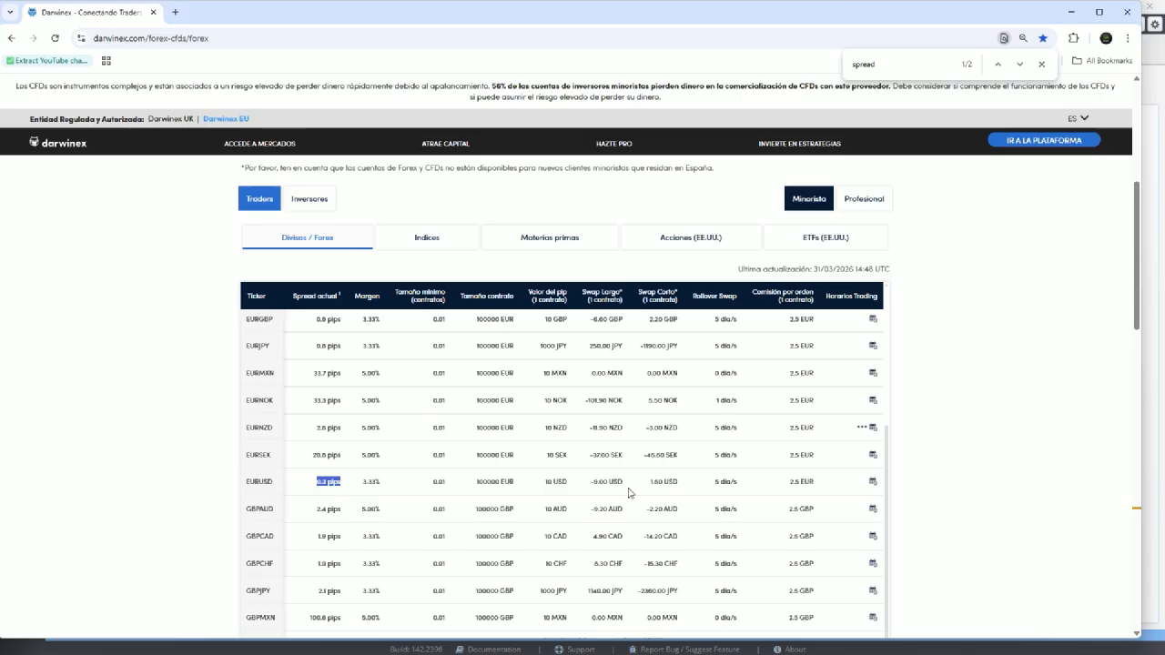
# Open StrategyQuant X's commission and swap settings for EURUSD_darwinex and compare them with the EURUSD swap values in Darwinex's forex table in the browser
pyautogui.hotkey('alt', 'Tab')
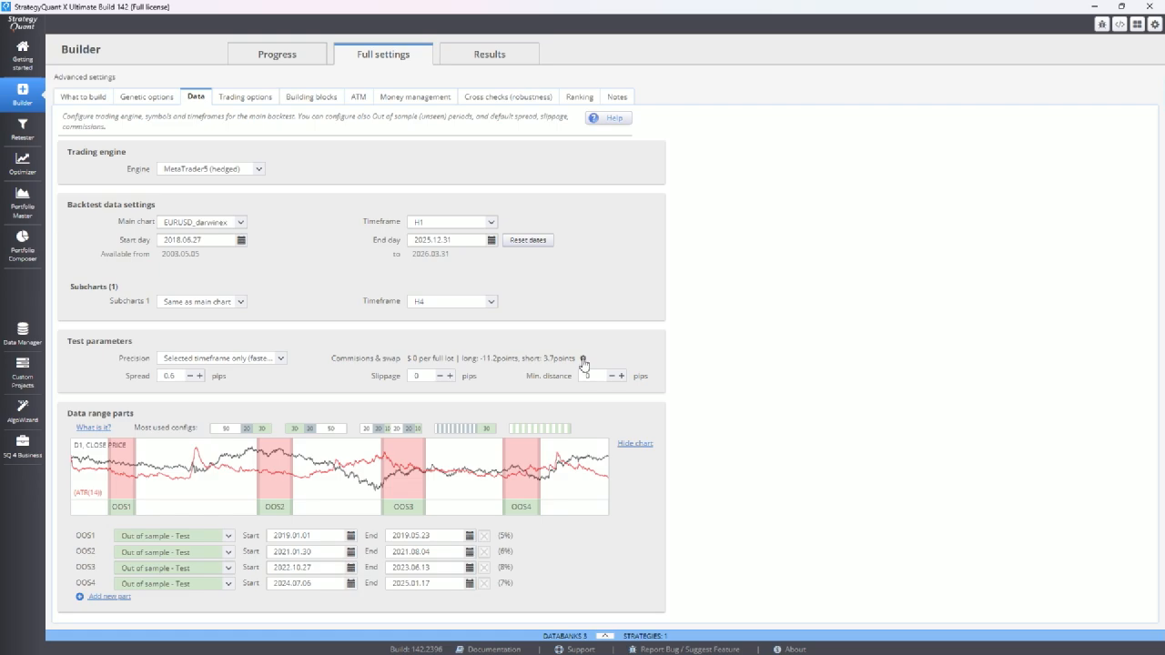
pyautogui.click(584, 359)
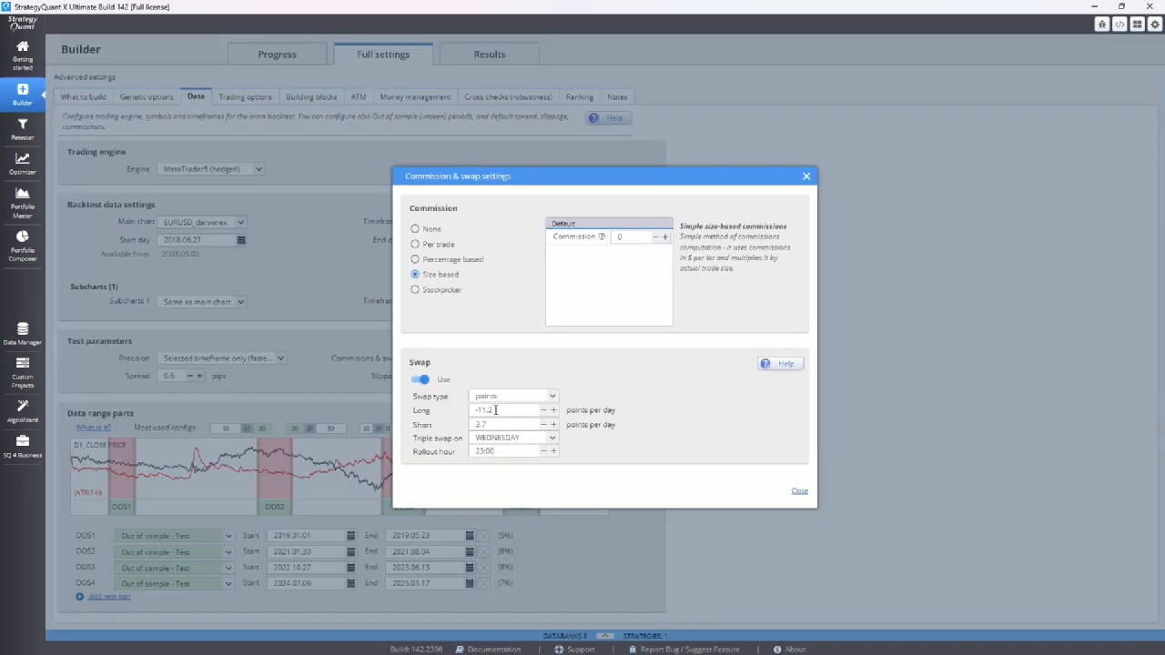
pyautogui.hotkey('alt', 'Tab')
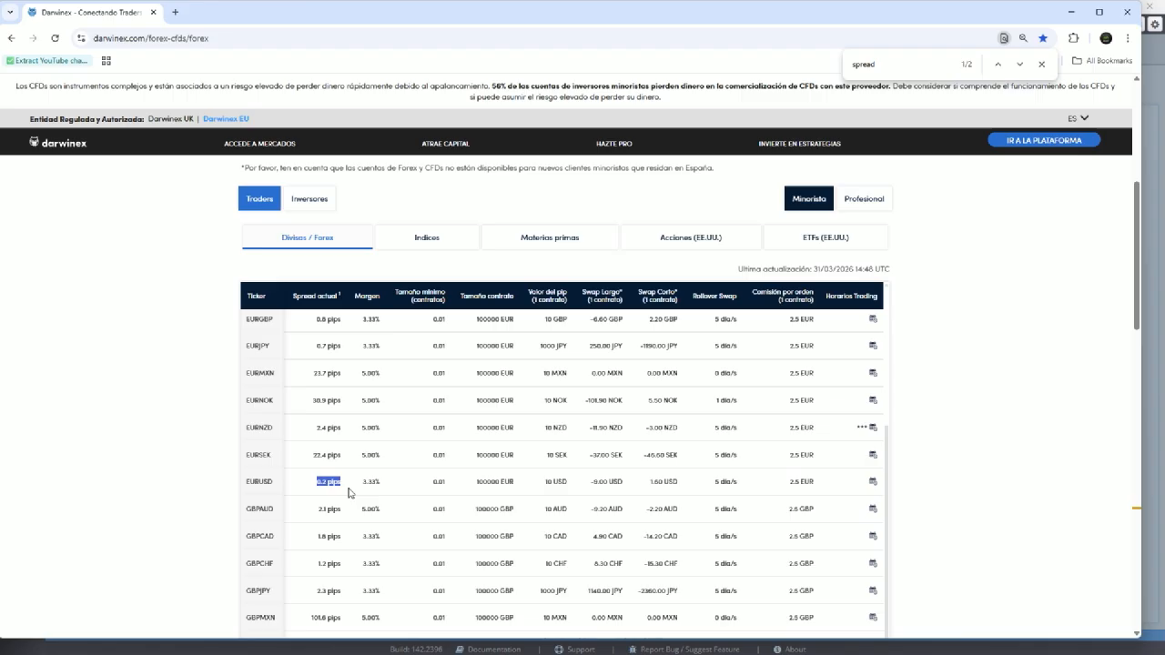
pyautogui.click(348, 485)
pyautogui.moveTo(676, 484); pyautogui.dragTo(526, 484)
pyautogui.hotkey('alt', 'Tab')
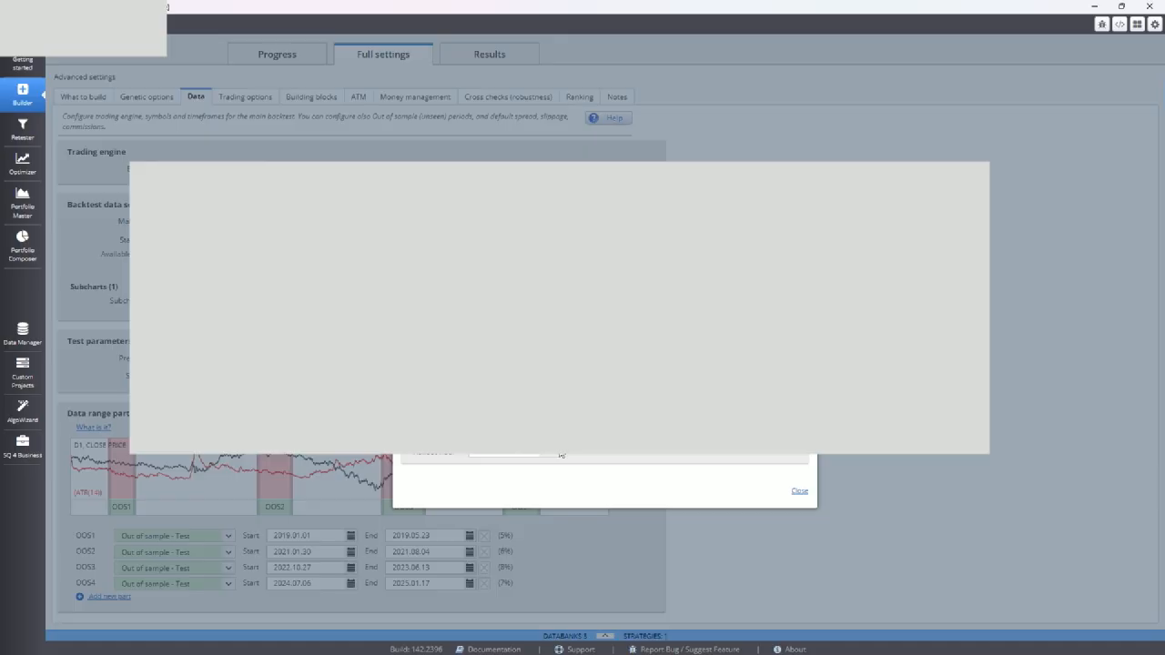
# Check the EURUSD swap long, swap short and daily swap rates in MetaTrader 5's Forex symbol specification, and close StrategyQuant X's commission and swap settings
pyautogui.press('super')
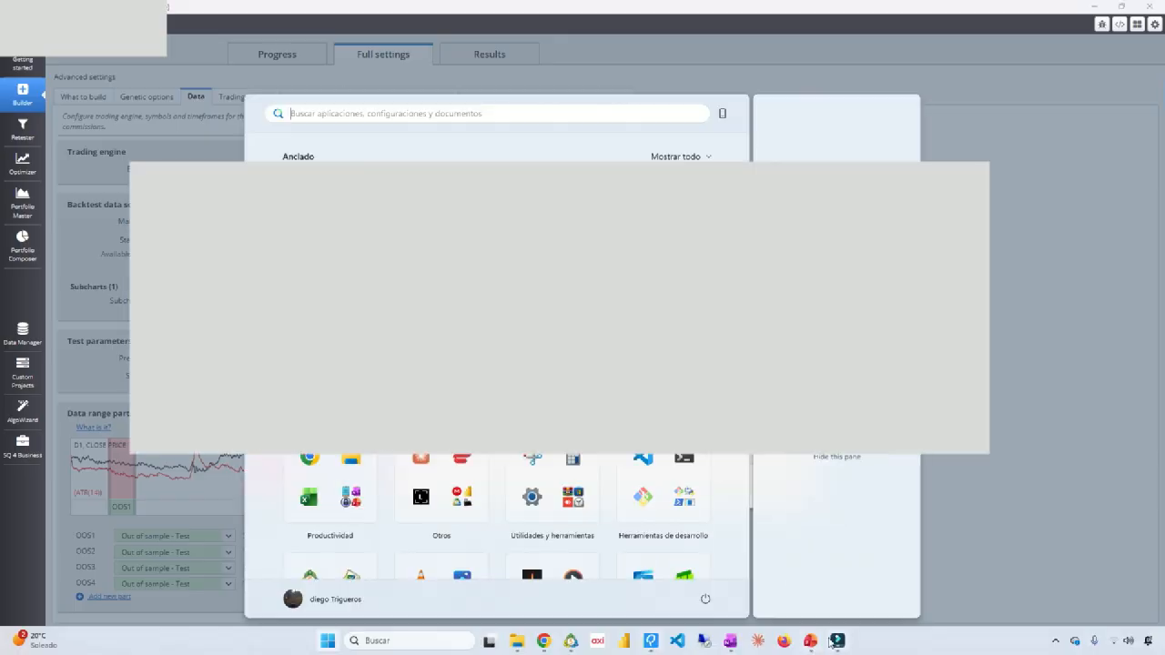
pyautogui.click(571, 647)
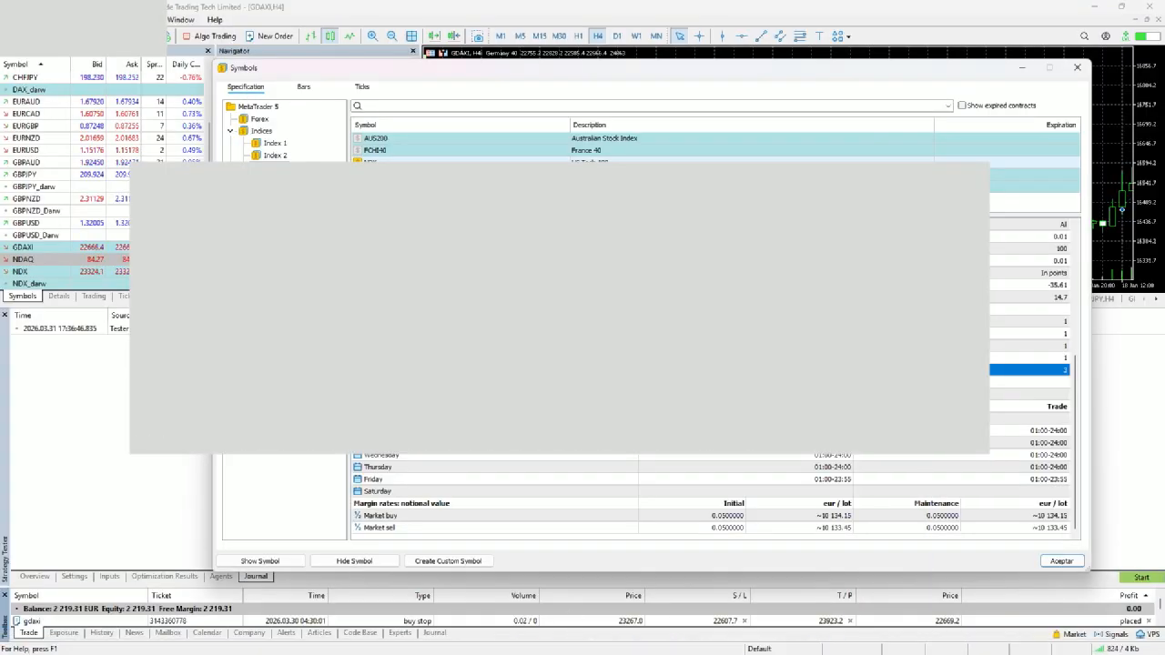
pyautogui.click(245, 120)
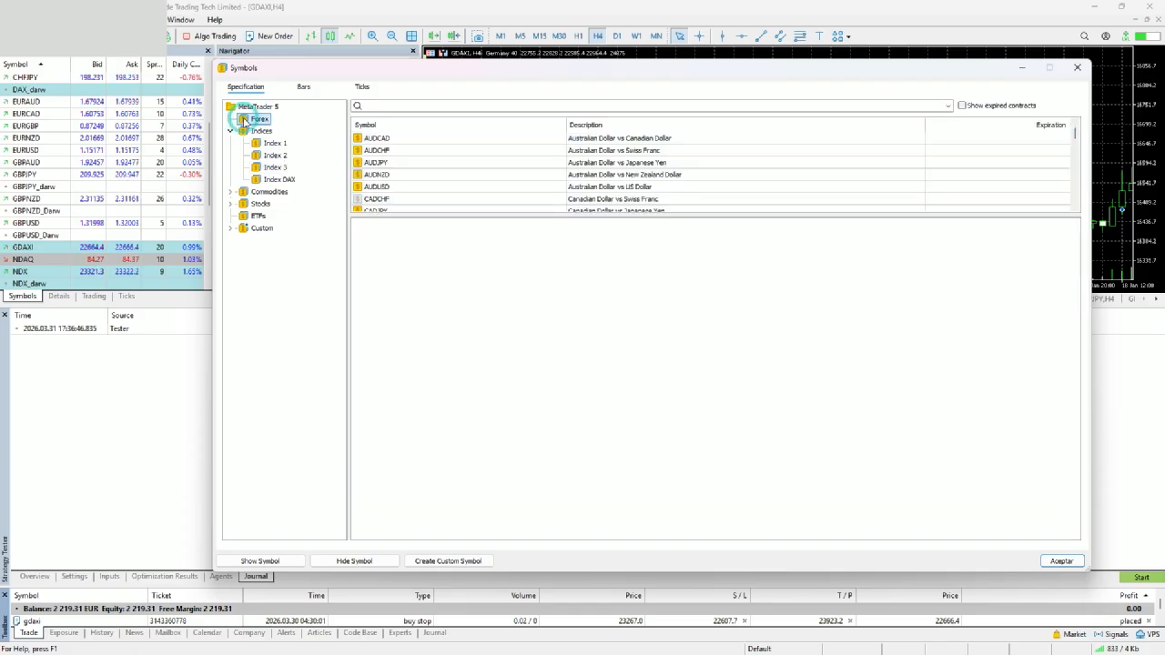
pyautogui.scroll(-4, 419, 182)
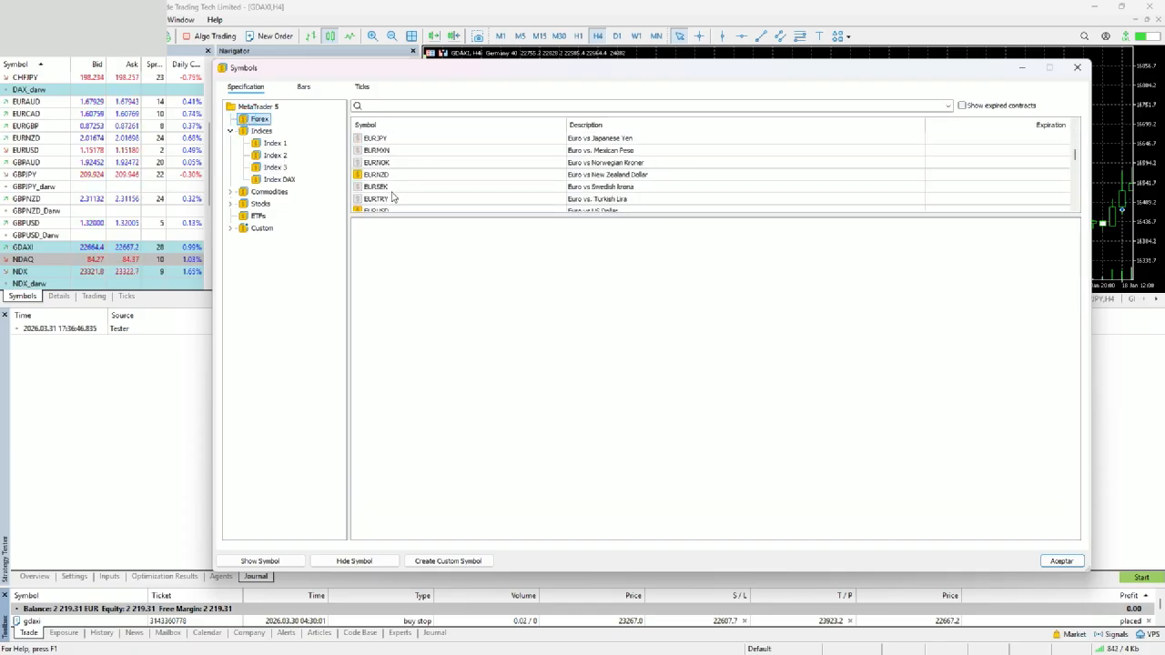
pyautogui.scroll(-1, 409, 188)
pyautogui.click(392, 175)
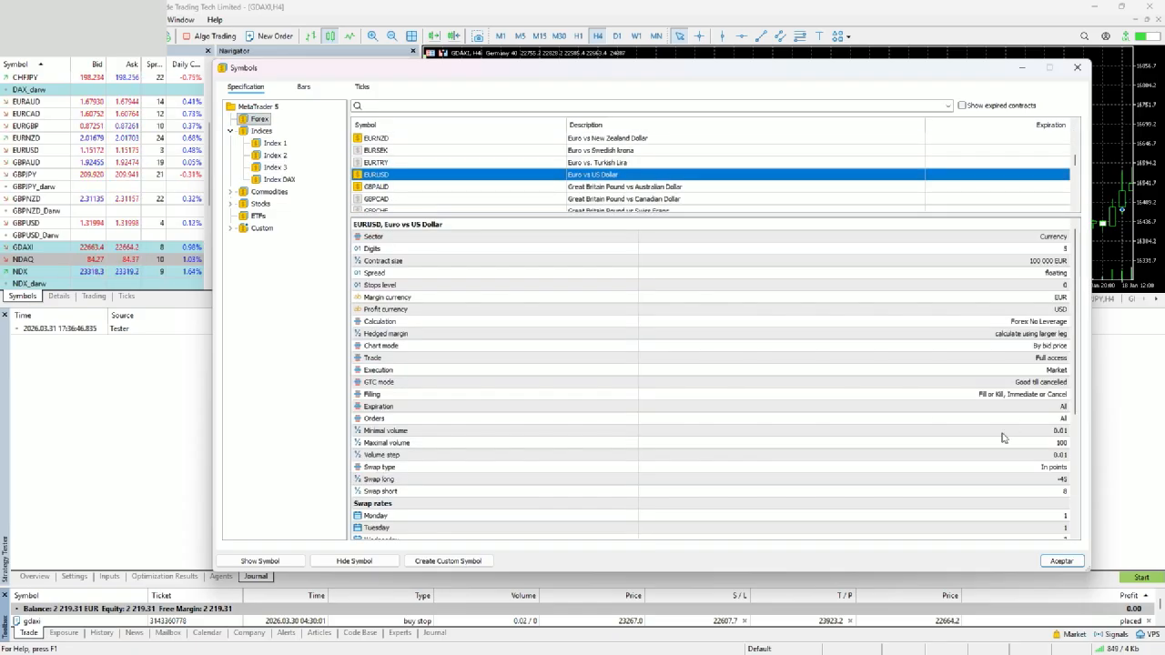
pyautogui.scroll(-5, 929, 419)
pyautogui.click(1053, 359)
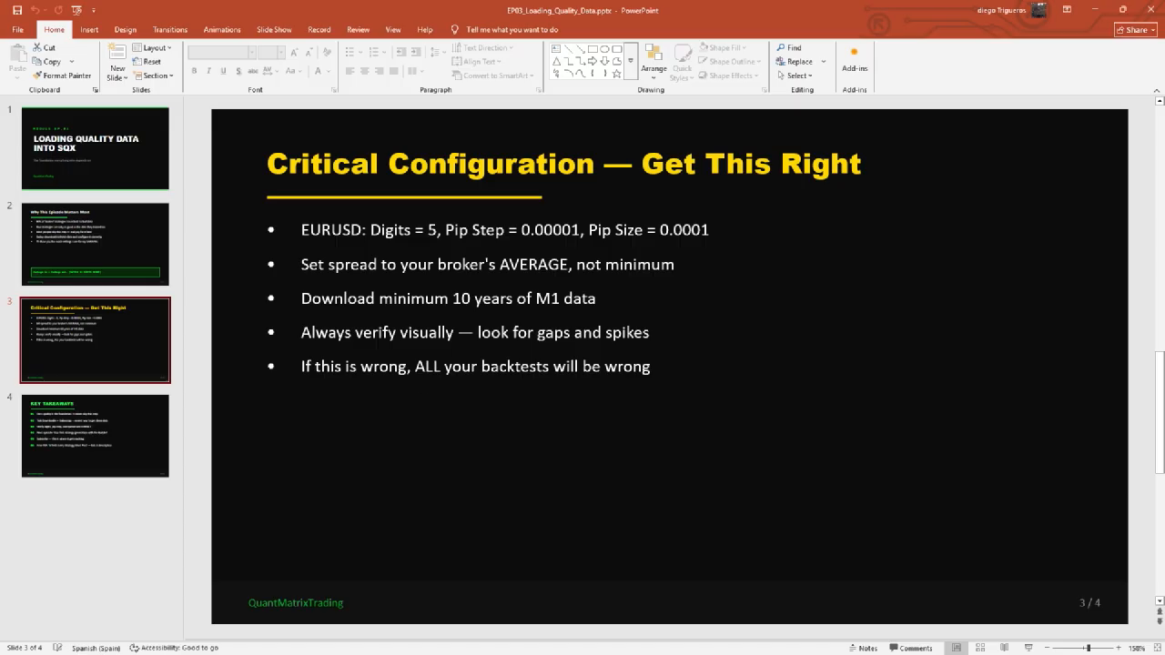
pyautogui.hotkey('alt', 'Tab')
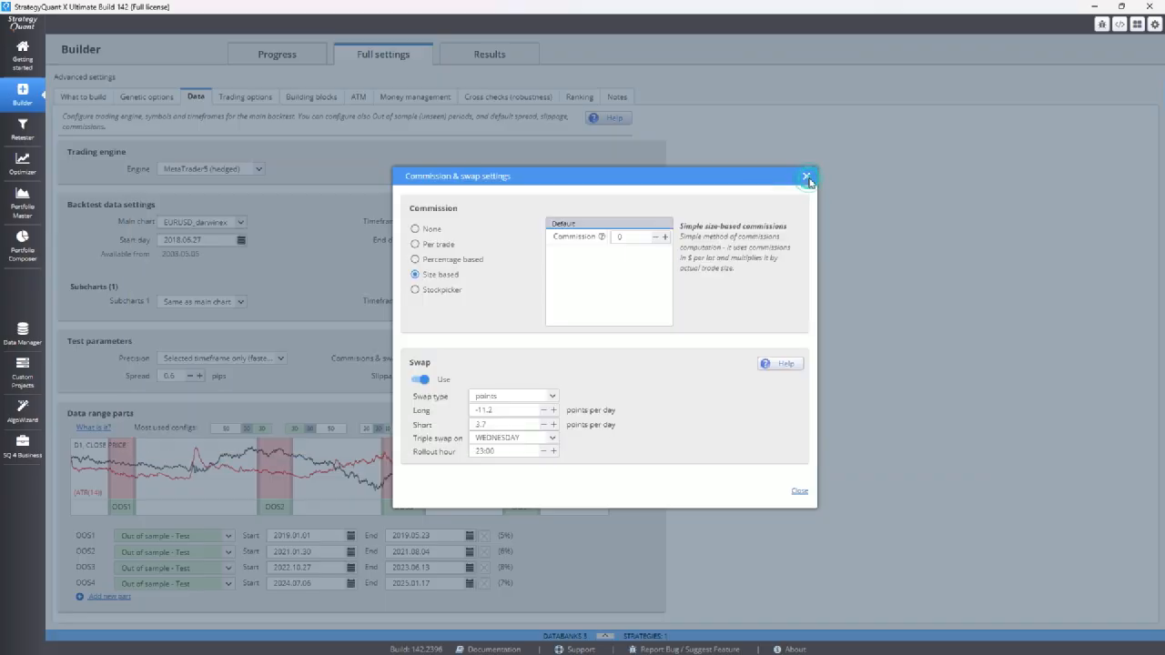
pyautogui.click(808, 174)
# Select EURUSD_darwinex in the Data Manager, open it with View & Analyze and run its data quality analysis
pyautogui.click(22, 333)
pyautogui.click(65, 265)
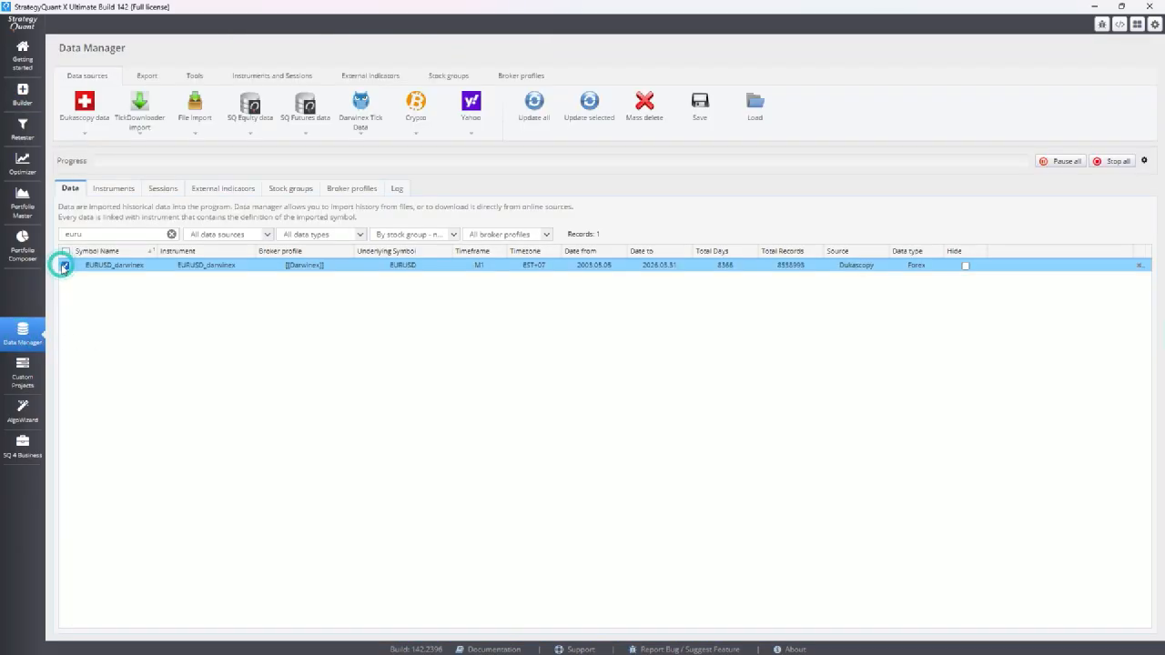
pyautogui.click(191, 76)
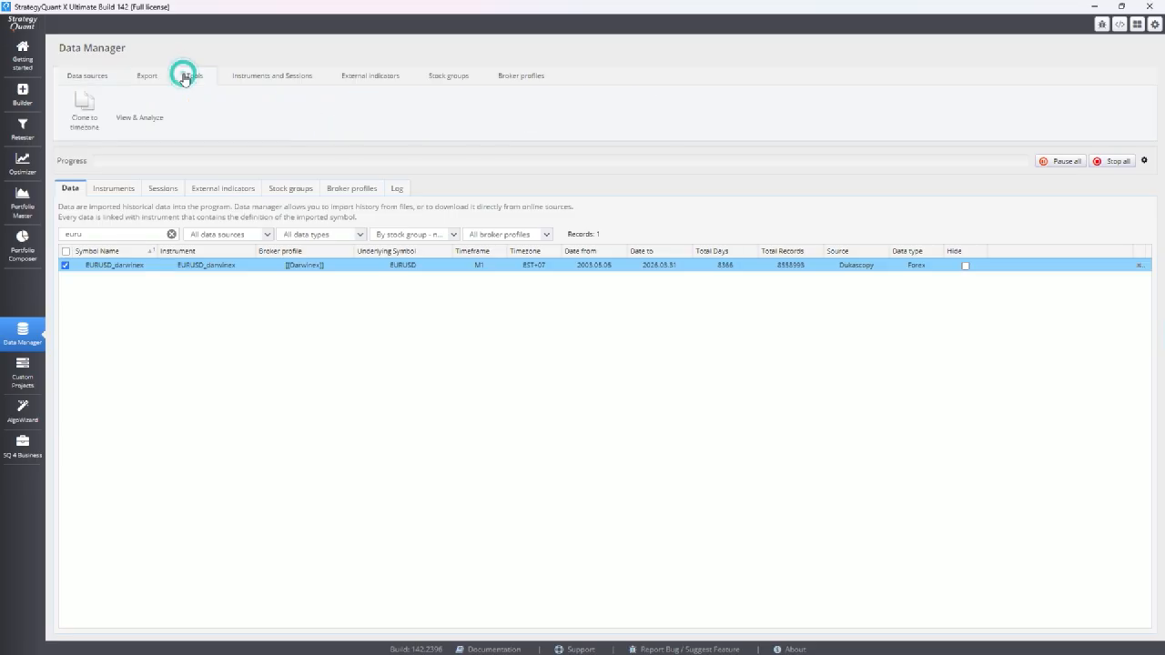
pyautogui.click(149, 107)
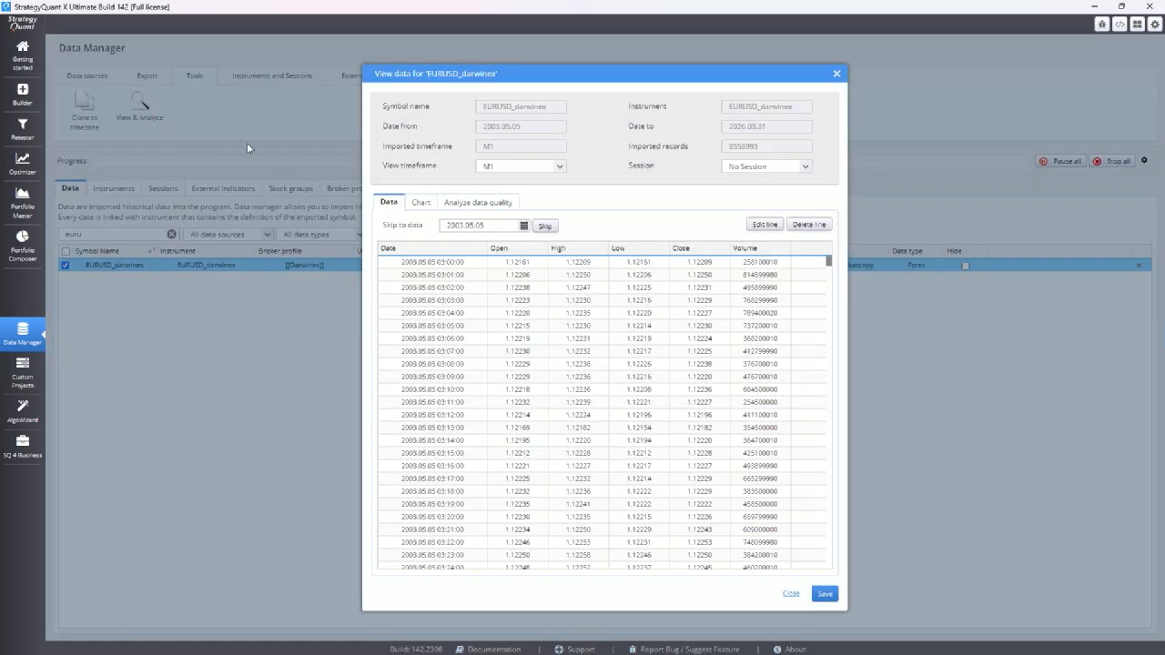
pyautogui.click(421, 202)
pyautogui.click(470, 202)
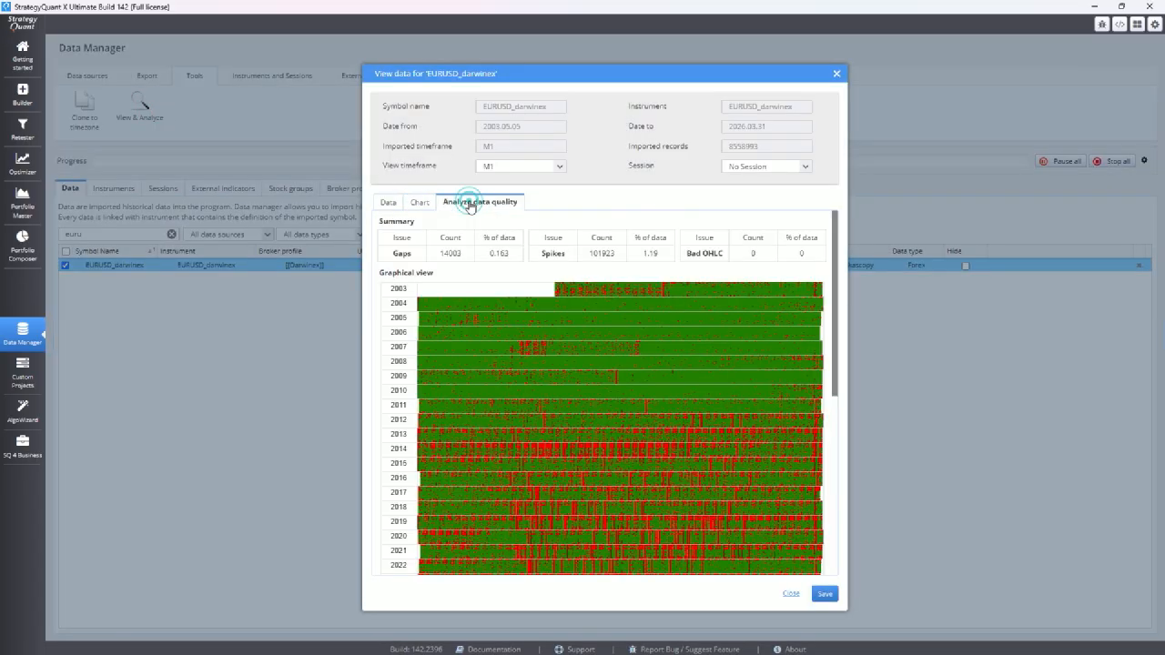
# Examine the EURUSD_darwinex quality summary, yearly graphical view and detailed problem list for gaps and spikes, and close the data view without saving
pyautogui.scroll(-7, 480, 346)
pyautogui.scroll(1, 485, 361)
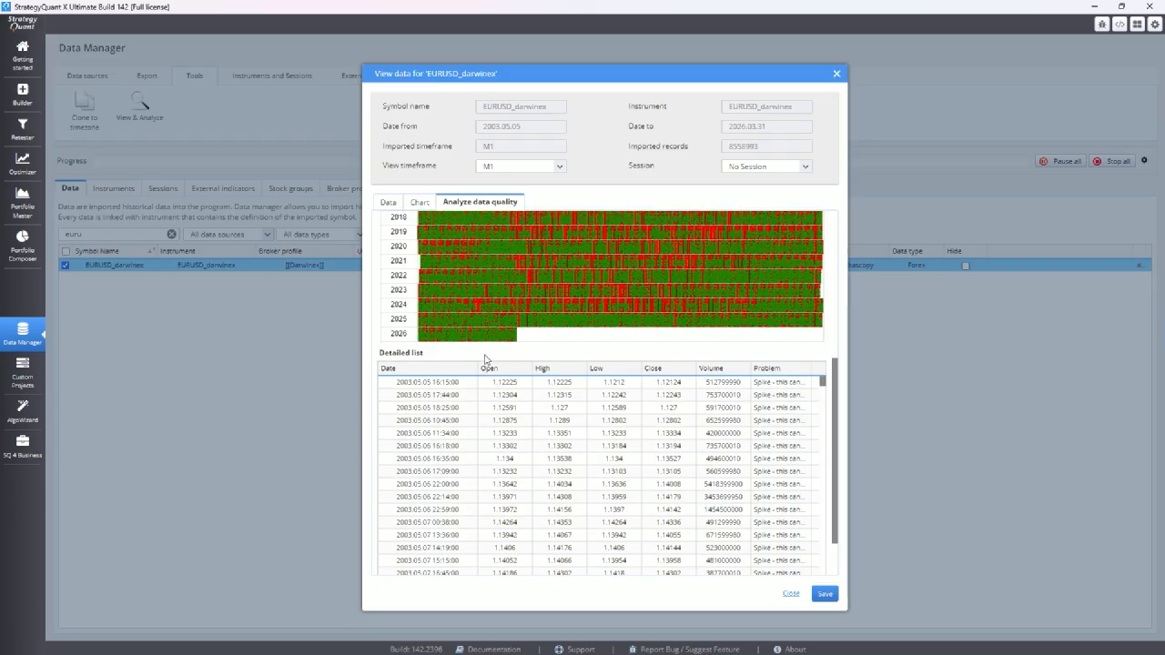
pyautogui.scroll(3, 485, 361)
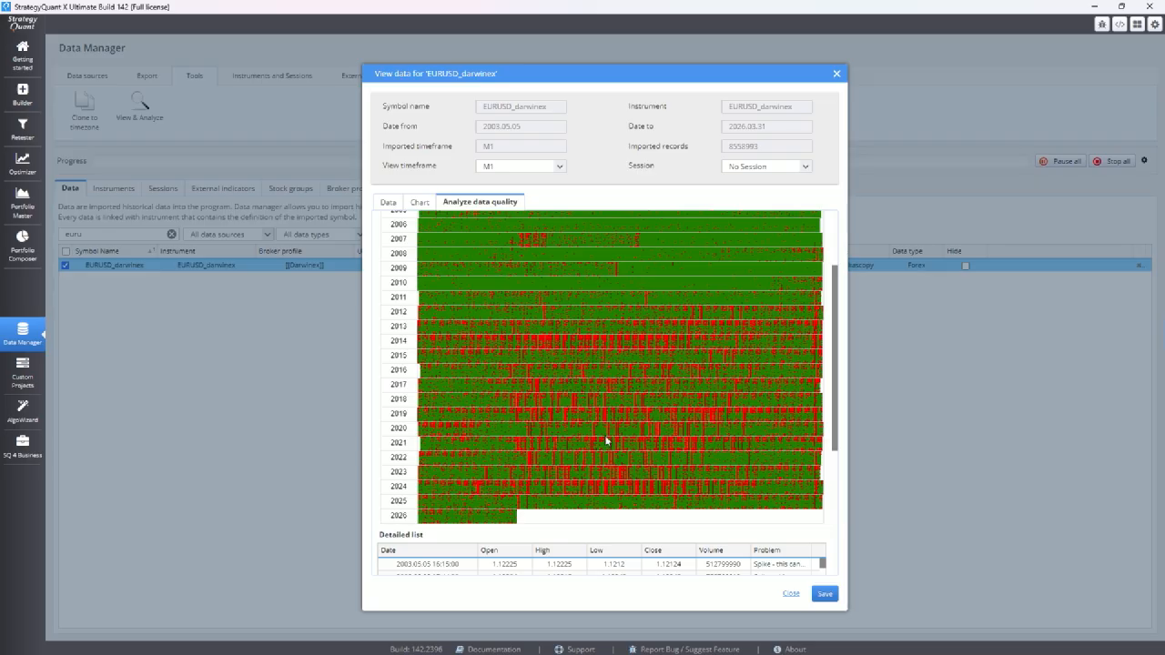
pyautogui.scroll(-3, 539, 397)
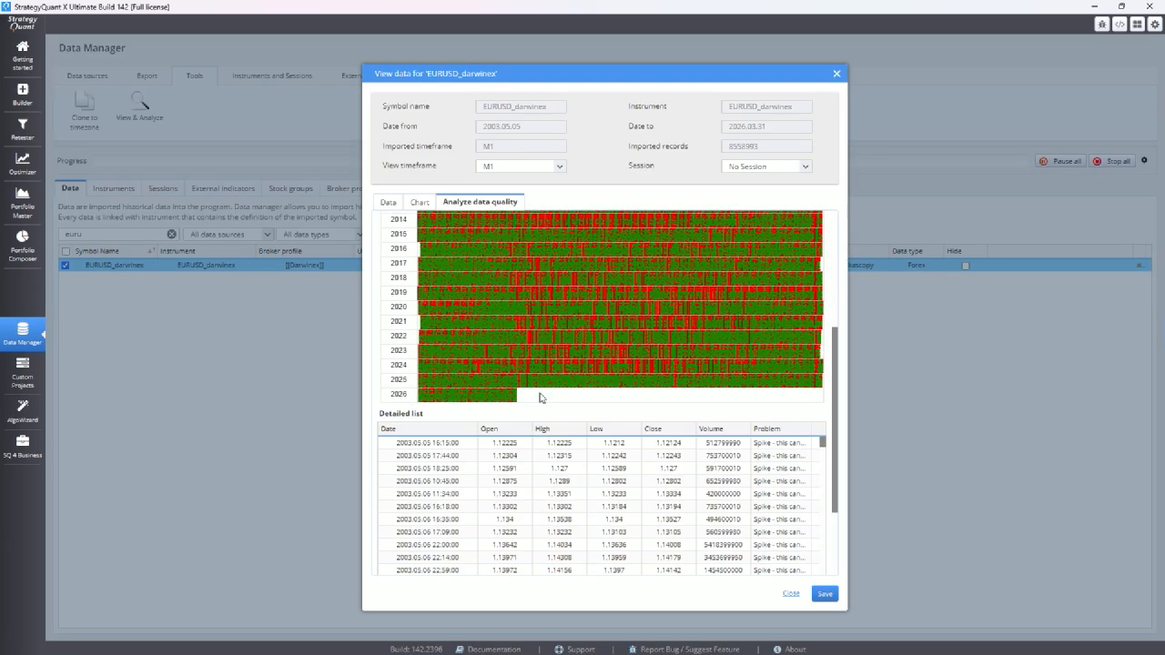
pyautogui.scroll(6, 540, 397)
pyautogui.scroll(-1, 542, 399)
pyautogui.scroll(-3, 544, 398)
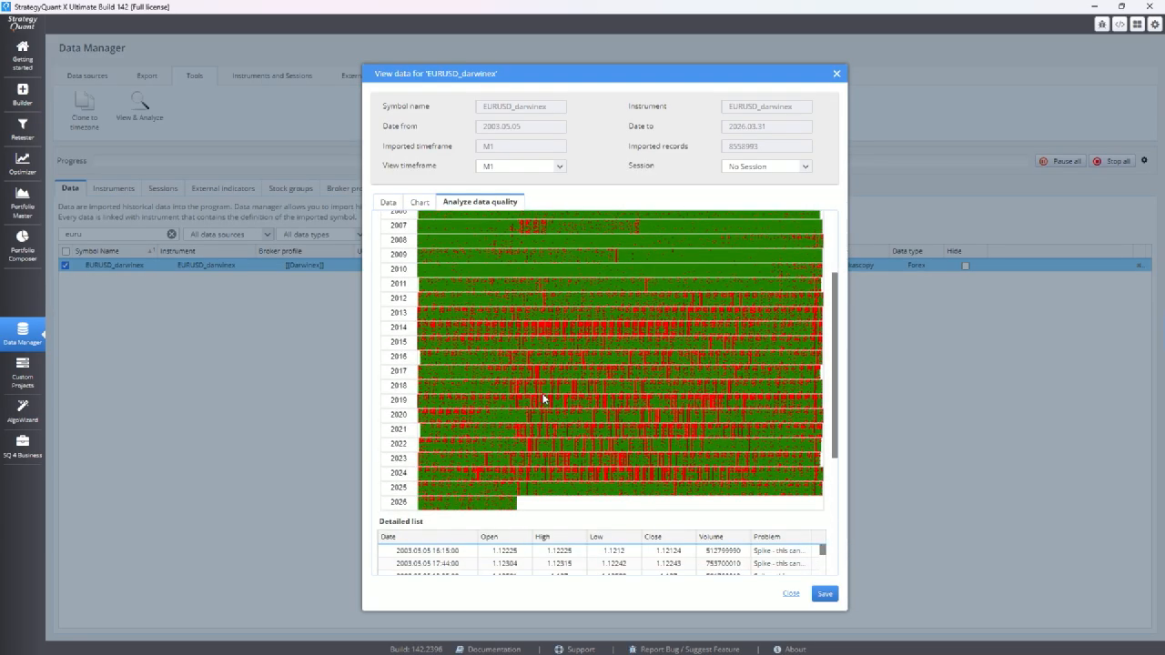
pyautogui.scroll(4, 543, 397)
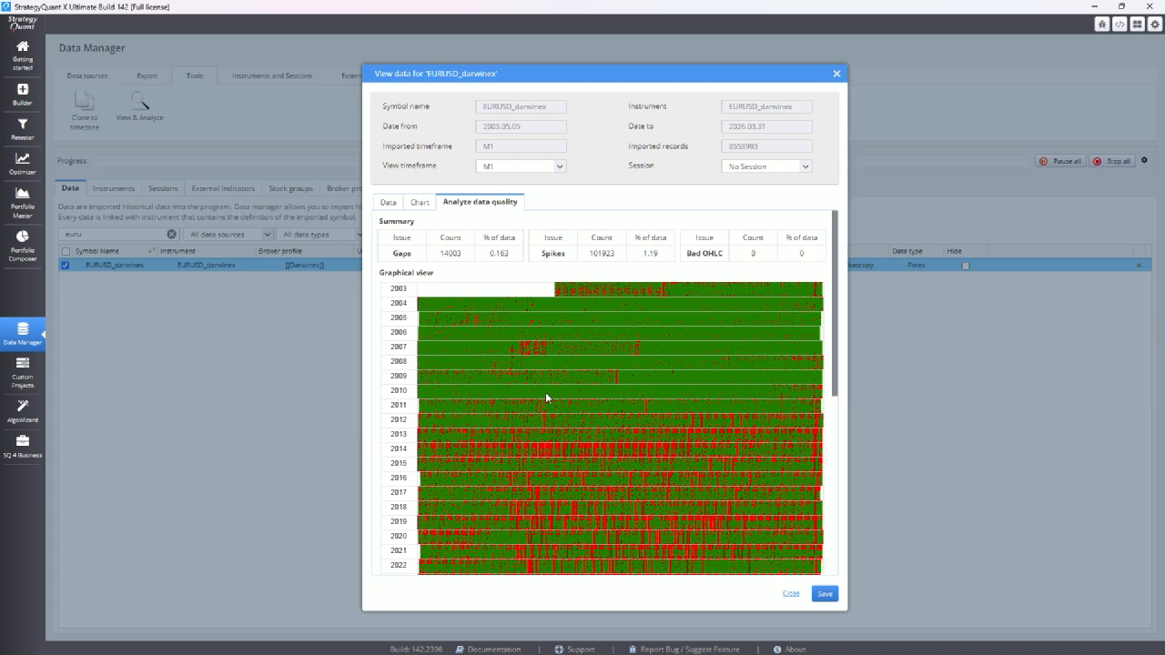
pyautogui.click(788, 594)
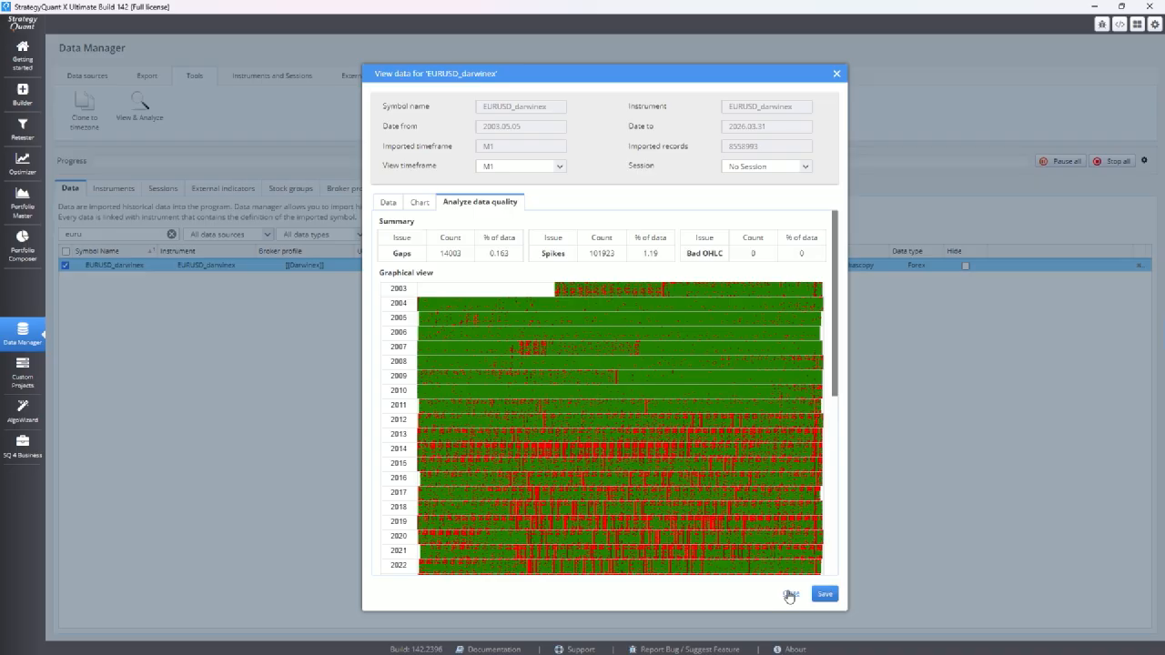